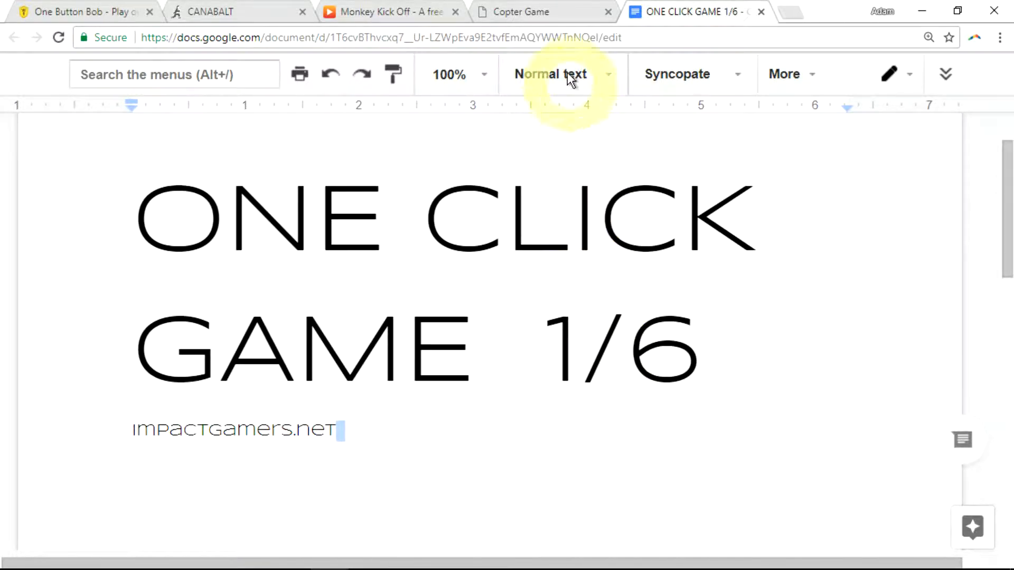
# Step: Play a couple of rounds of Copter Game, steering the helicopter past the obstacles, and close the game's page
pyautogui.click(539, 5)
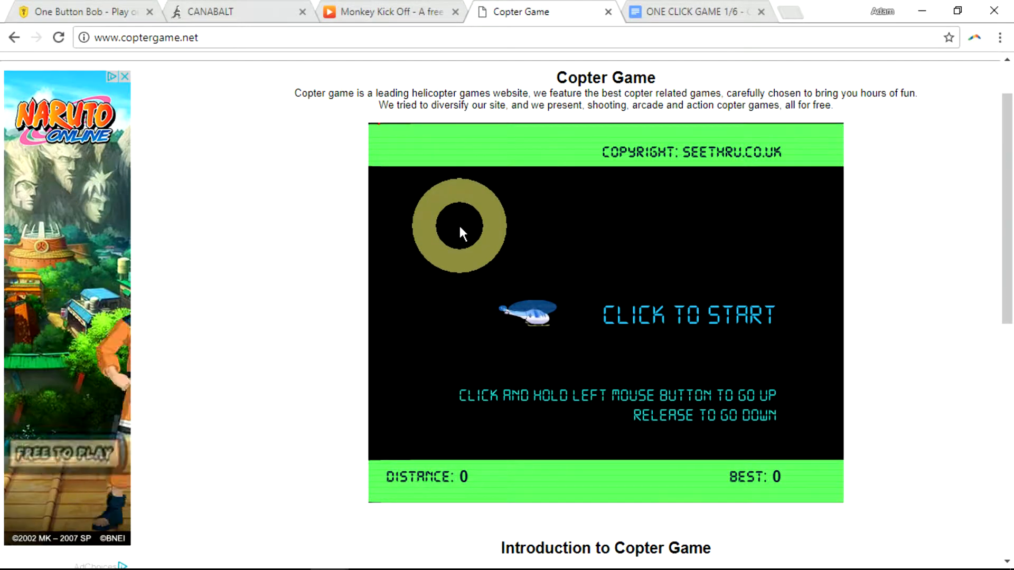
pyautogui.click(460, 228)
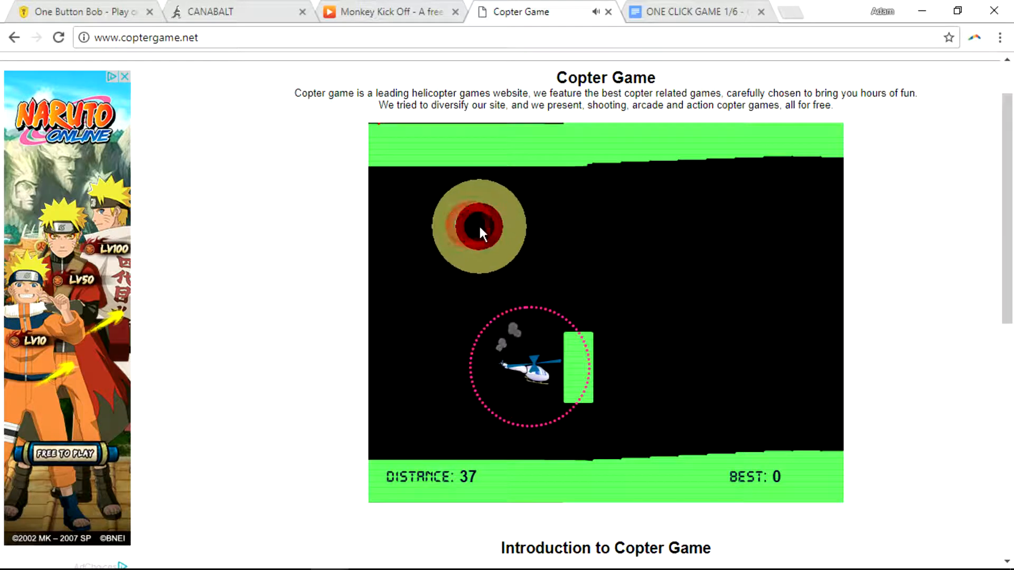
pyautogui.click(491, 221)
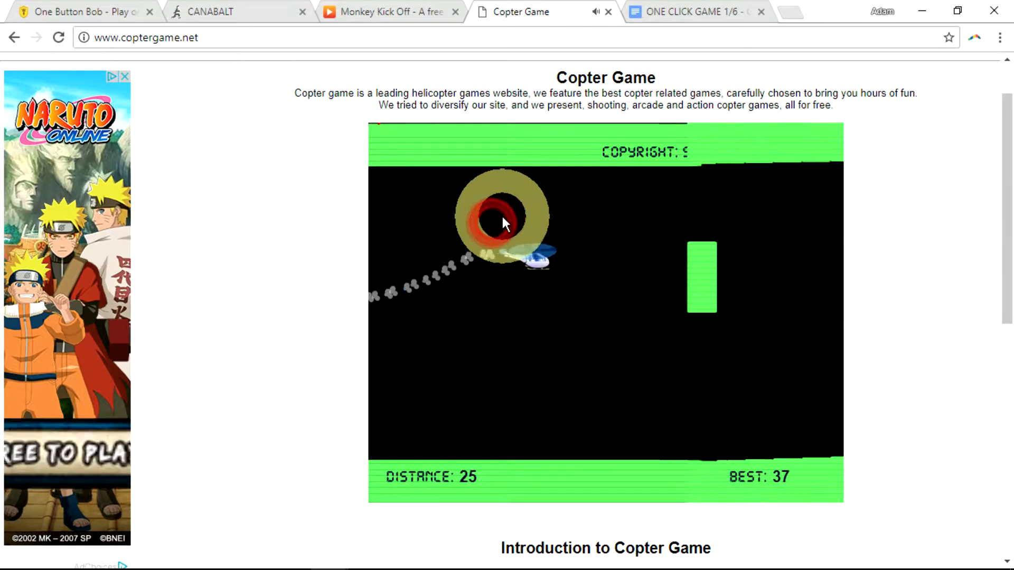
pyautogui.click(483, 226)
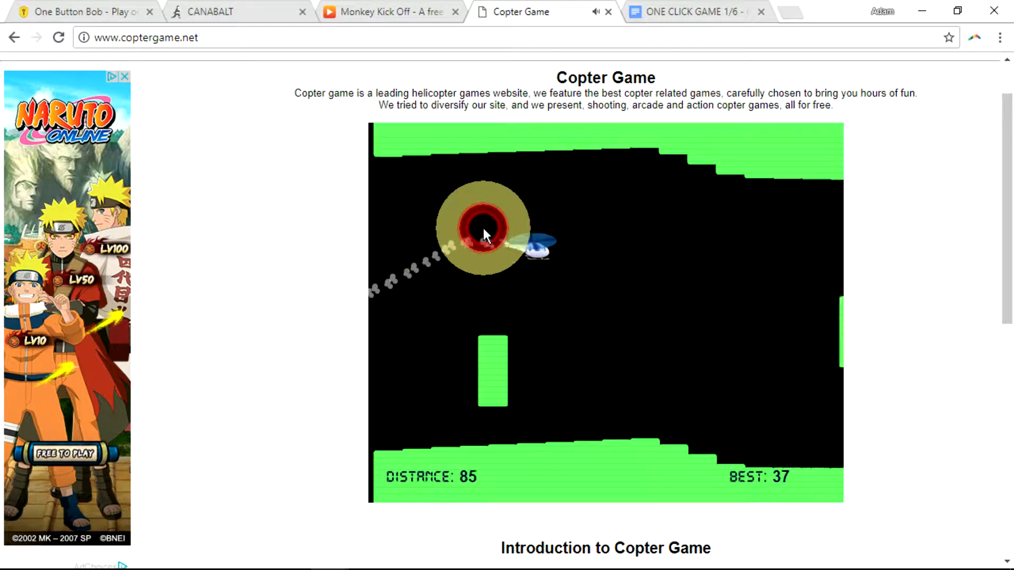
pyautogui.click(482, 227)
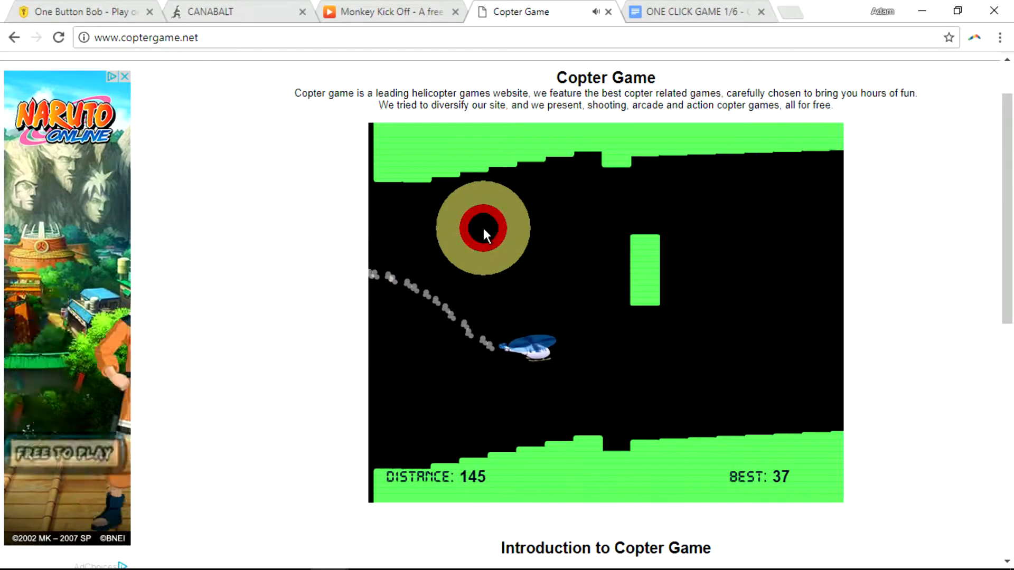
pyautogui.click(483, 226)
pyautogui.click(483, 226)
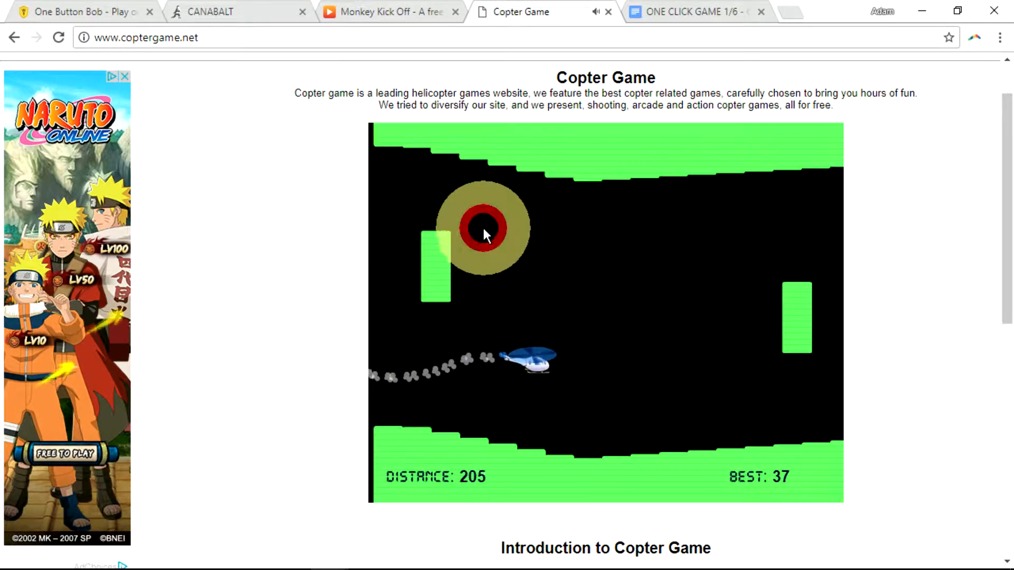
pyautogui.click(483, 226)
pyautogui.click(482, 226)
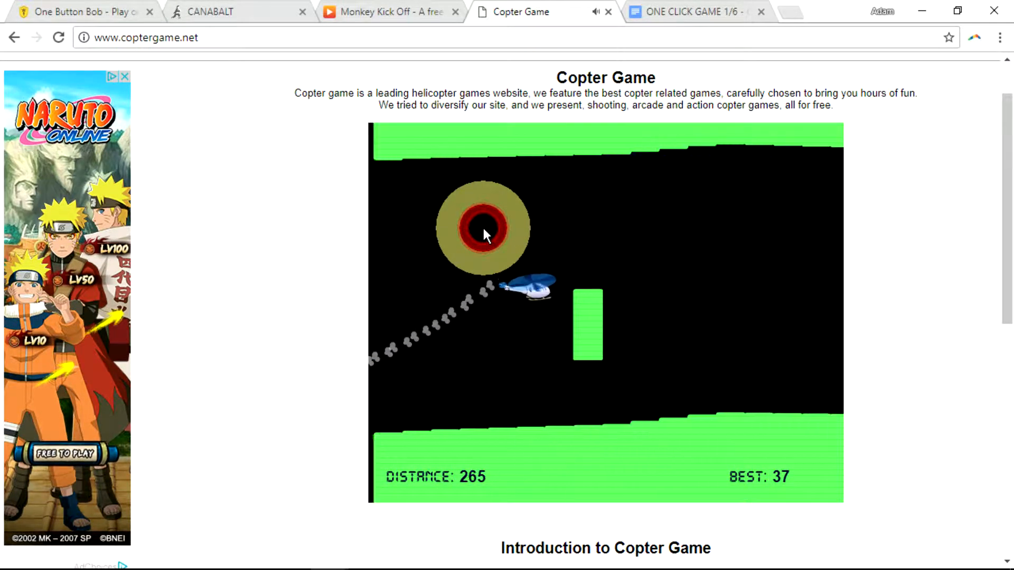
pyautogui.click(608, 12)
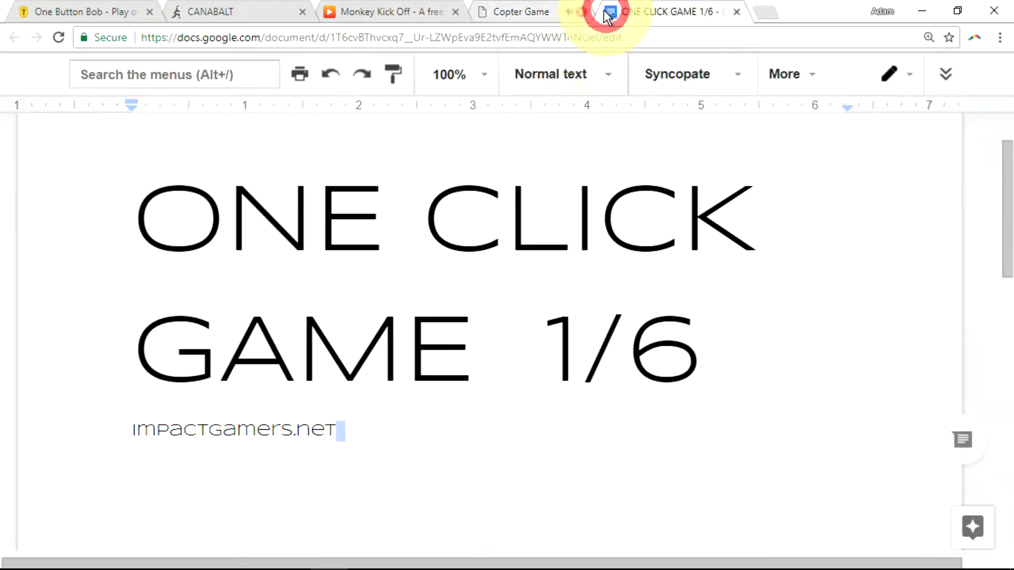
# Step: Play Monkey Kick Off on Miniclip, kick the ball again for a second round, and close the game's page
pyautogui.click(395, 12)
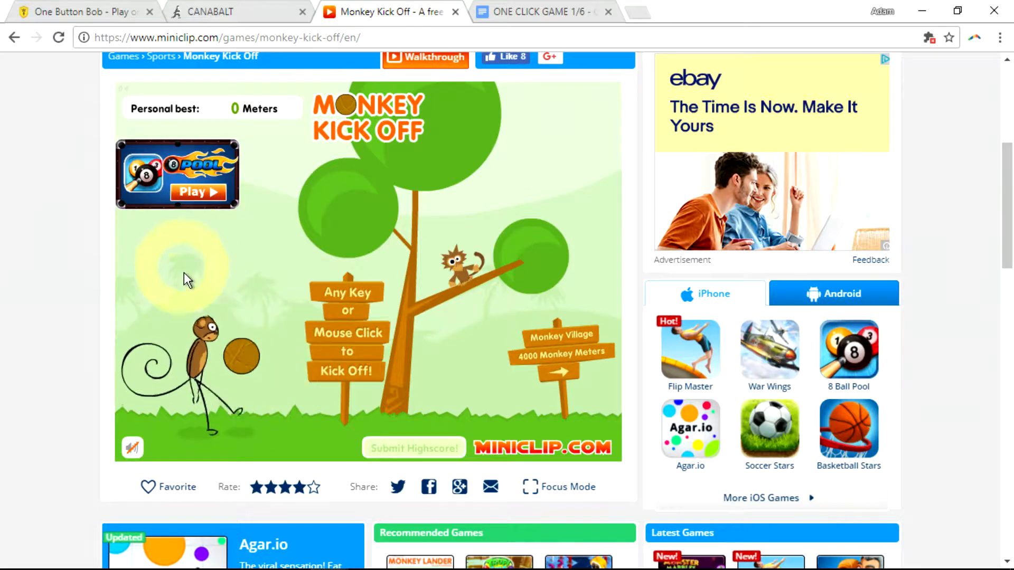
pyautogui.click(151, 299)
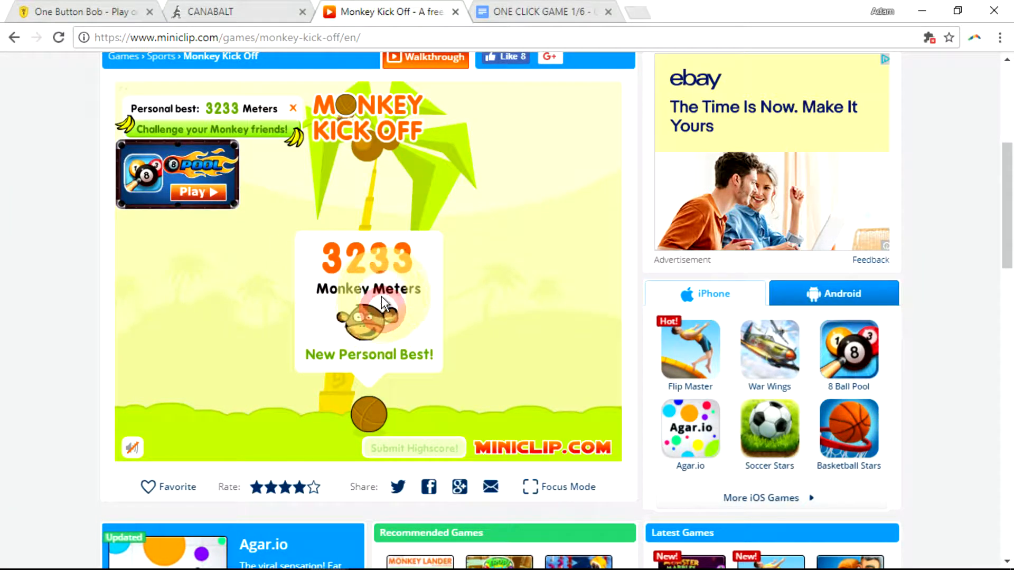
pyautogui.click(381, 296)
pyautogui.click(366, 266)
pyautogui.click(359, 290)
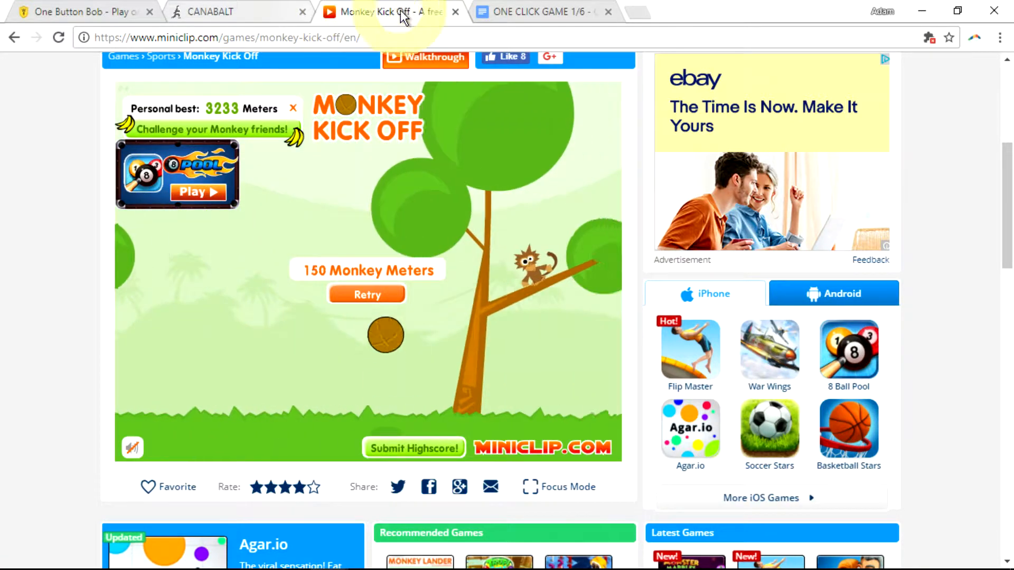
pyautogui.click(454, 12)
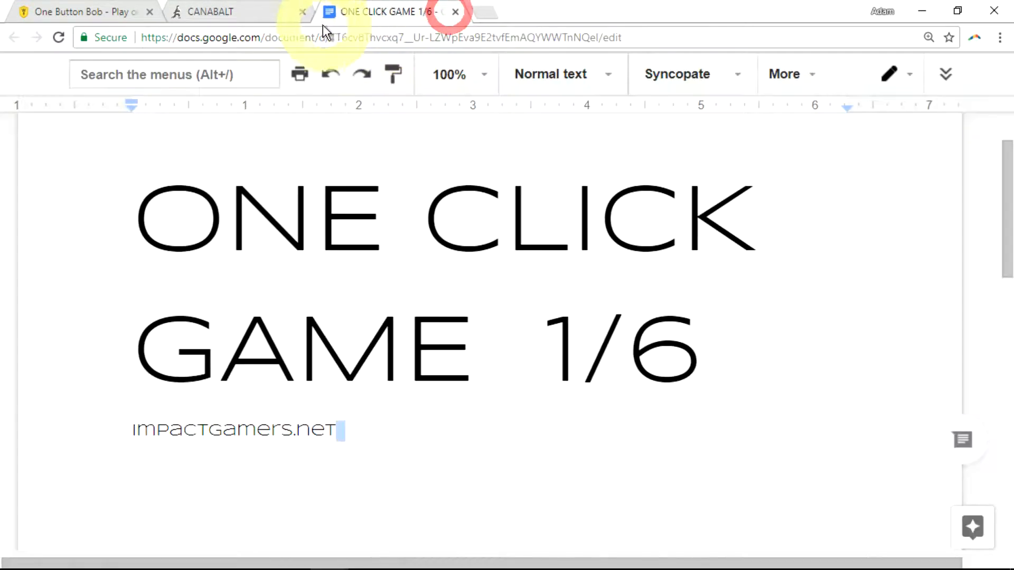
# Step: Play one run of Canabalt, jumping between the rooftops until the run ends, and close the game's page
pyautogui.click(217, 12)
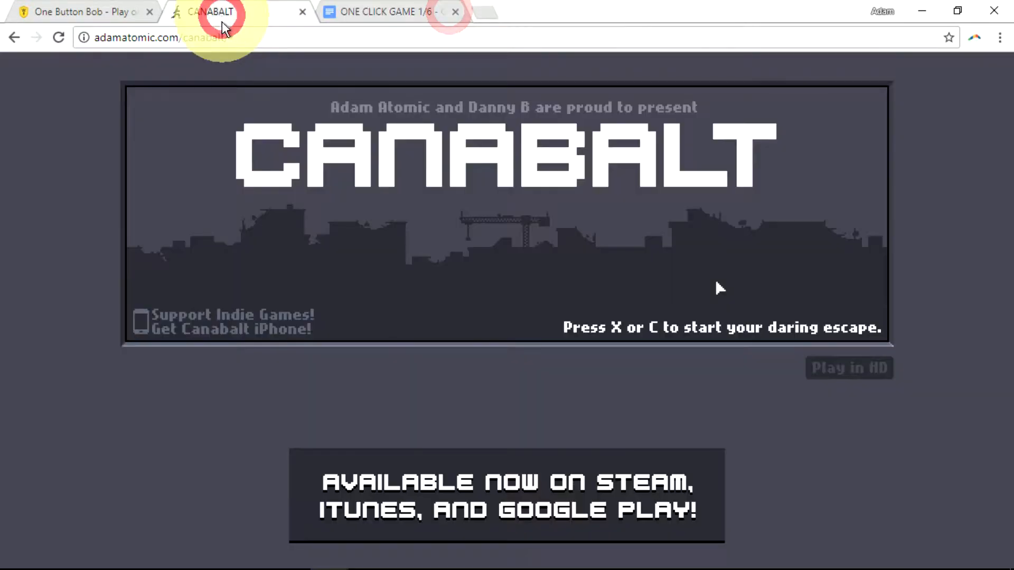
pyautogui.click(432, 299)
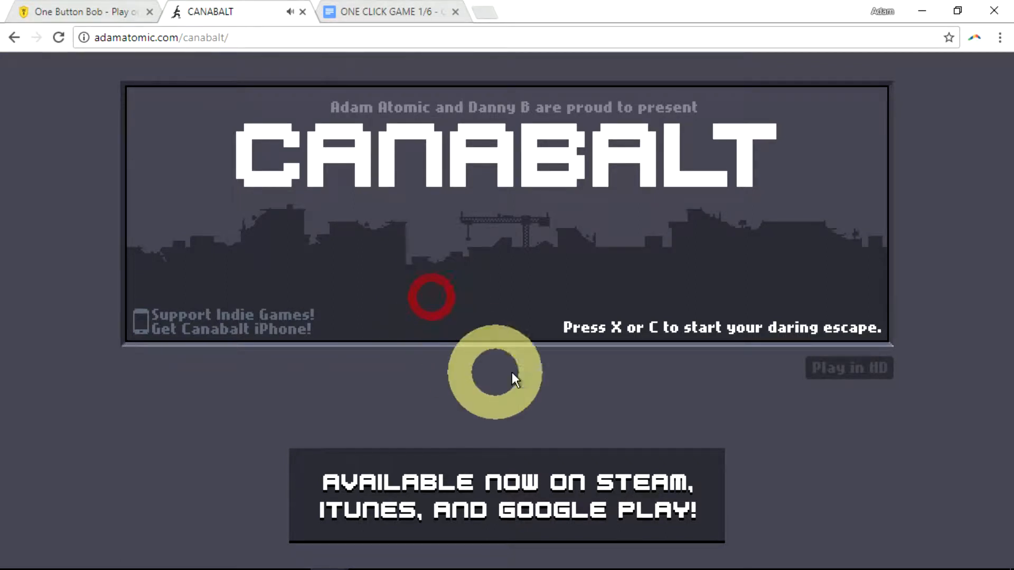
pyautogui.click(657, 296)
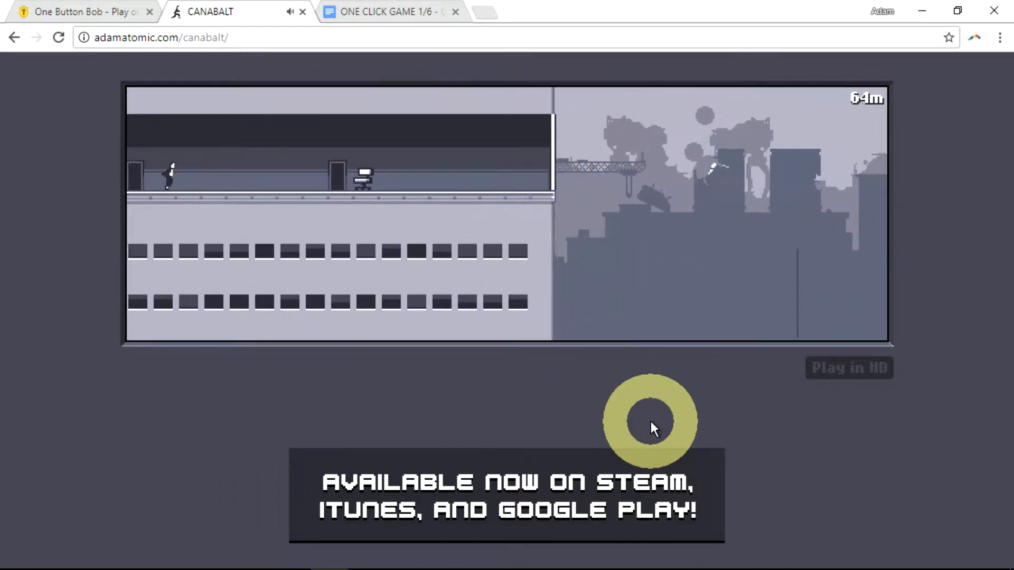
pyautogui.press('x')
pyautogui.press('x')
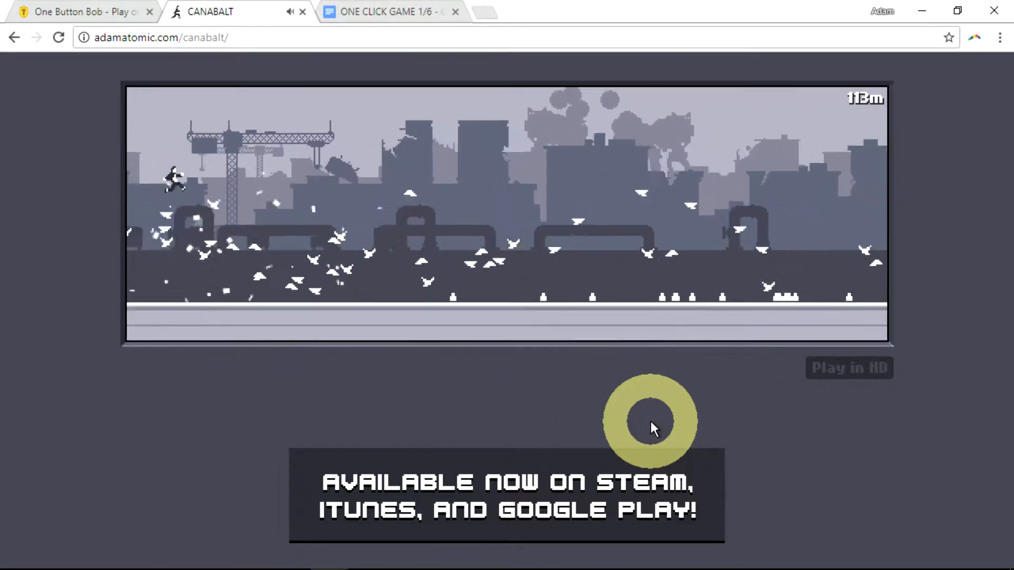
pyautogui.press('x')
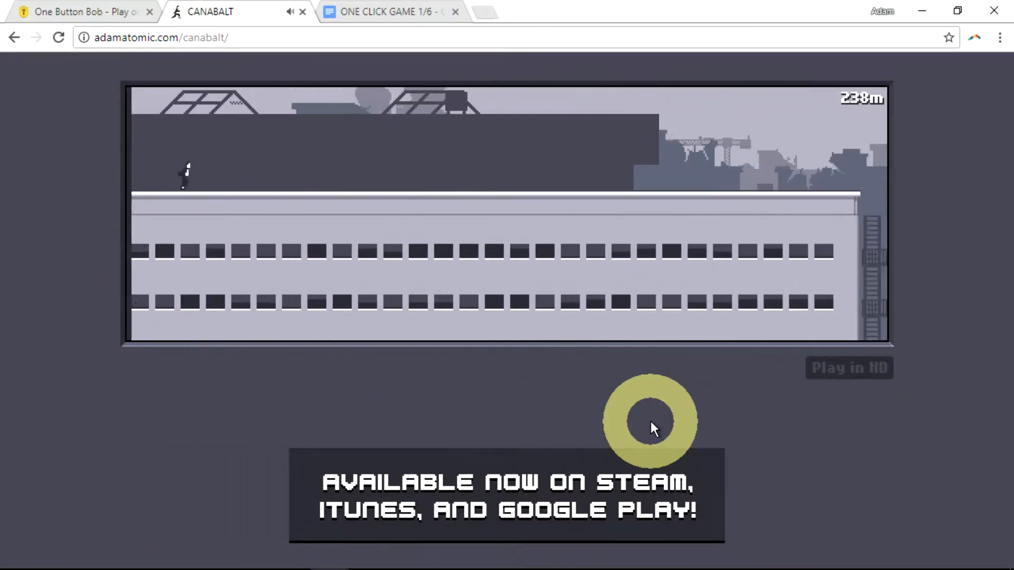
pyautogui.press('x')
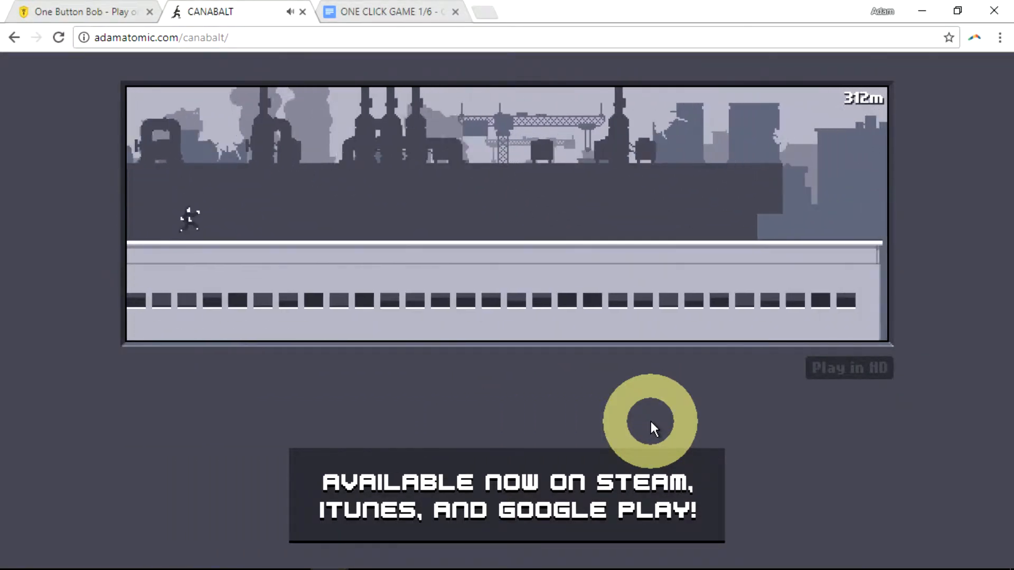
pyautogui.press('x')
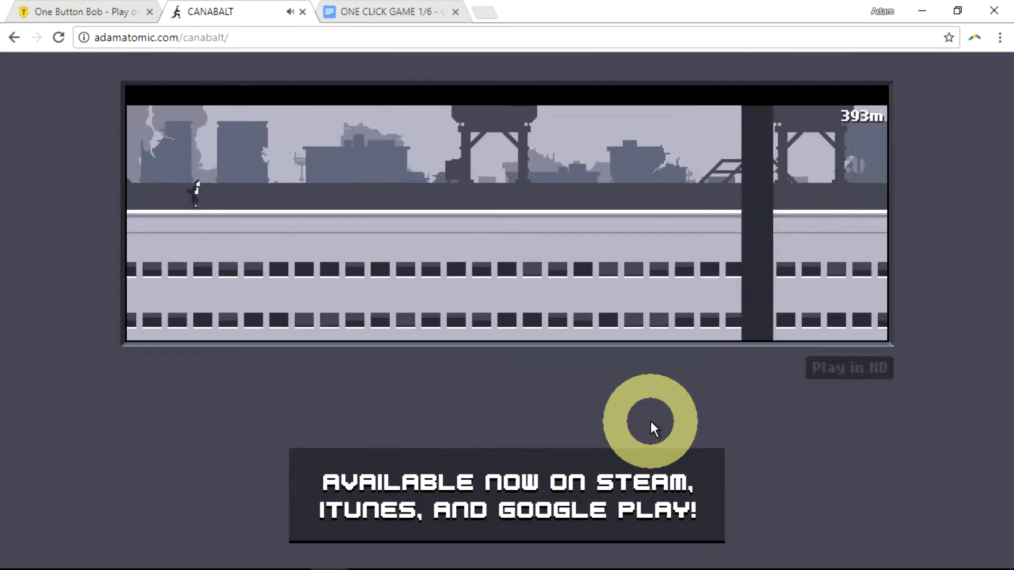
pyautogui.press('x')
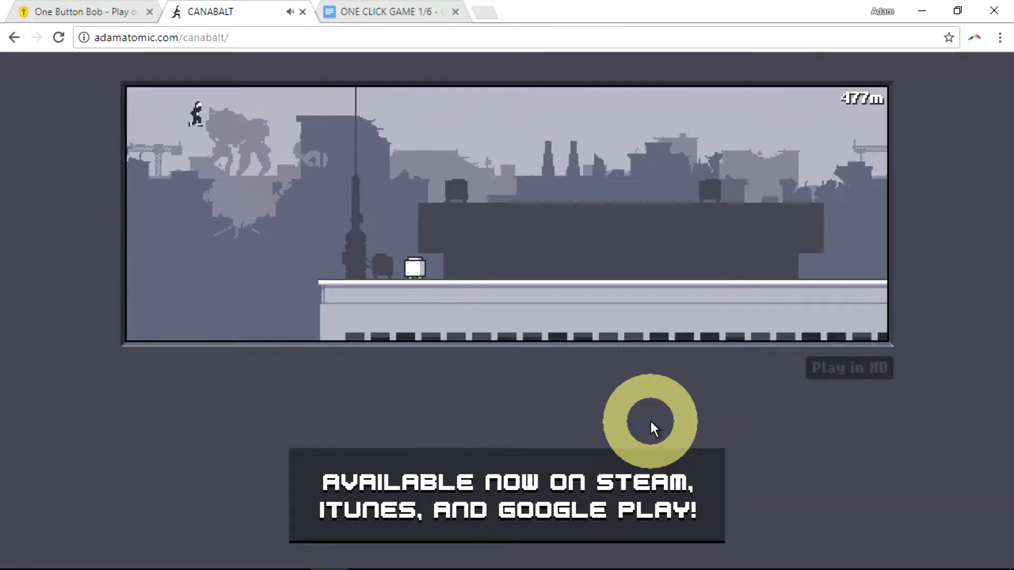
pyautogui.press('x')
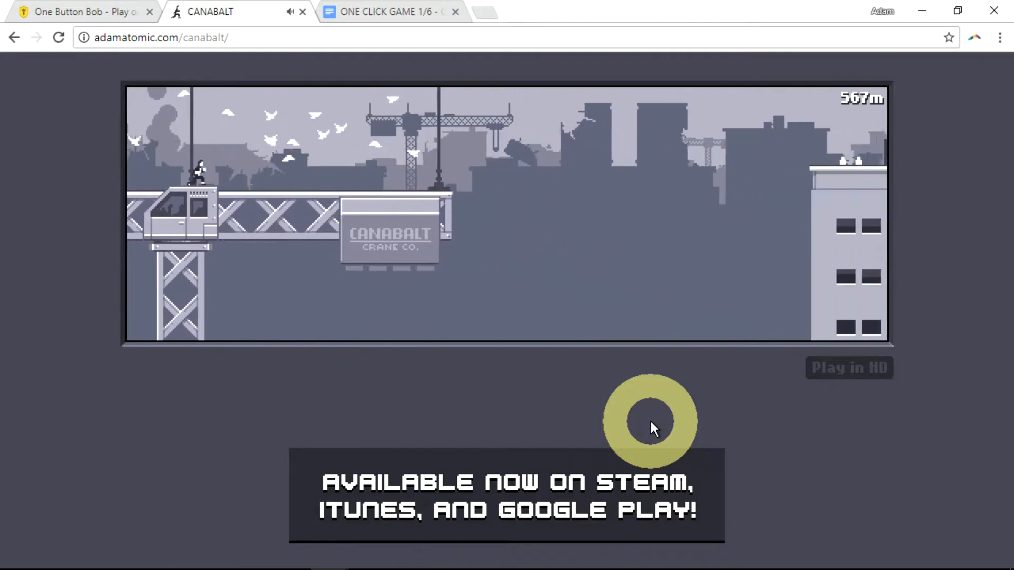
pyautogui.press('x')
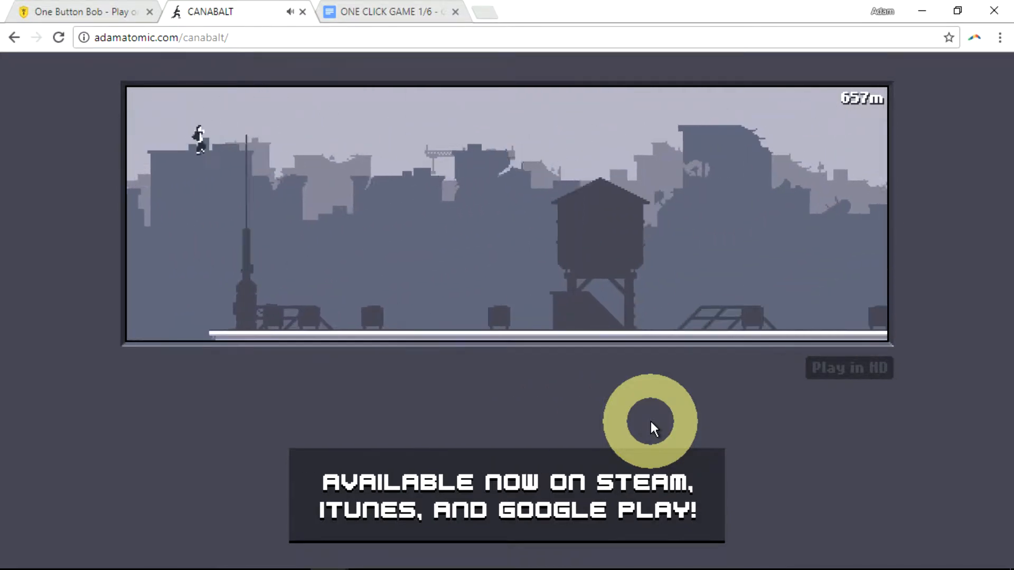
pyautogui.press('x')
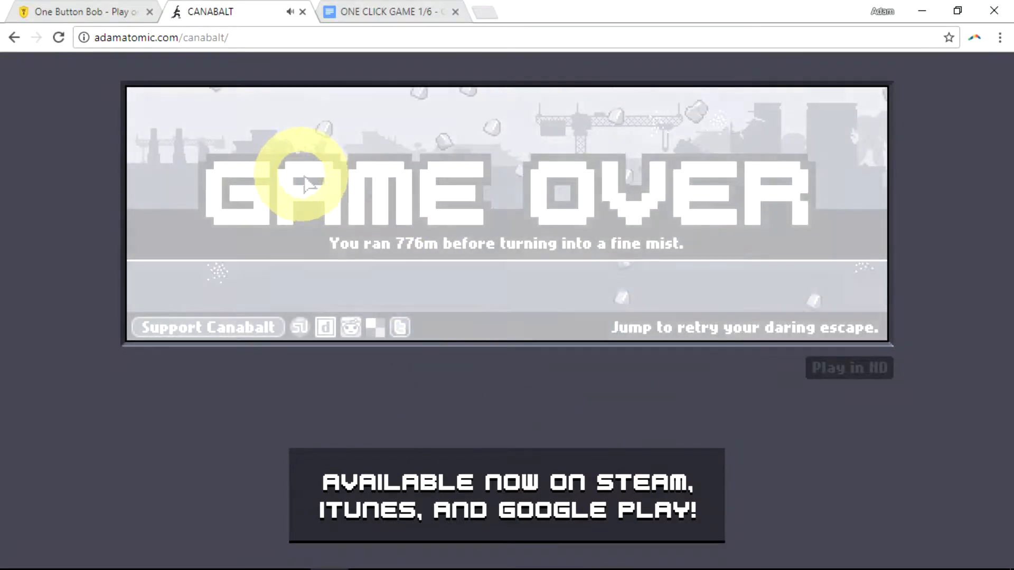
pyautogui.click(303, 12)
# Step: Play the opening levels of One Button Bob on Armor Games and close the game's page
pyautogui.click(60, 8)
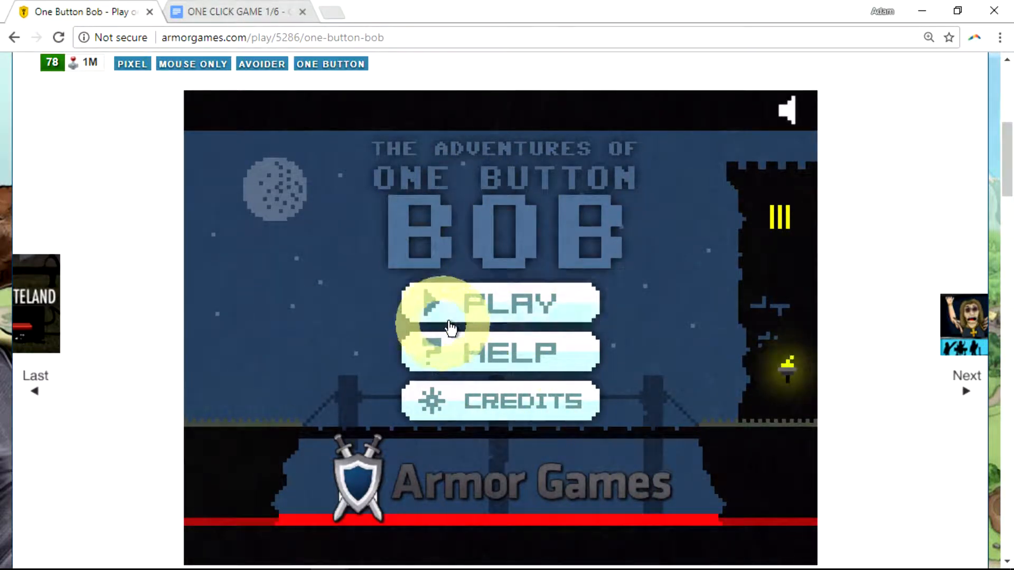
pyautogui.click(460, 307)
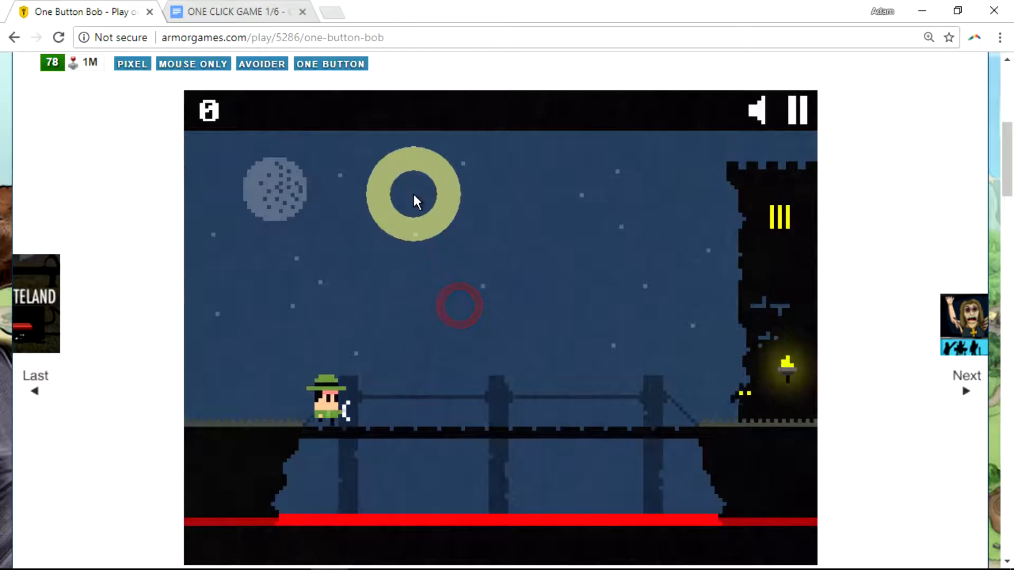
pyautogui.click(428, 229)
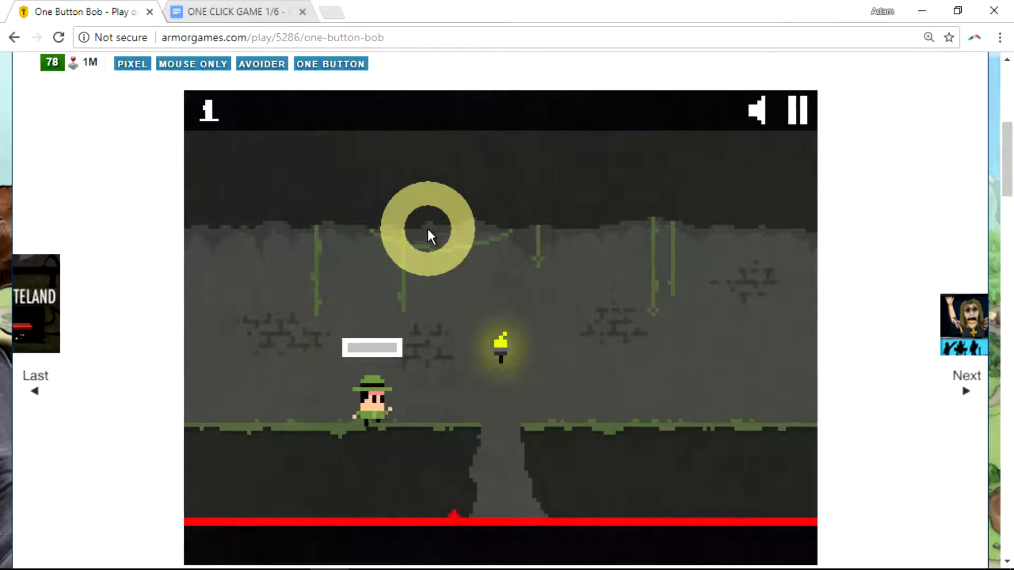
pyautogui.click(428, 229)
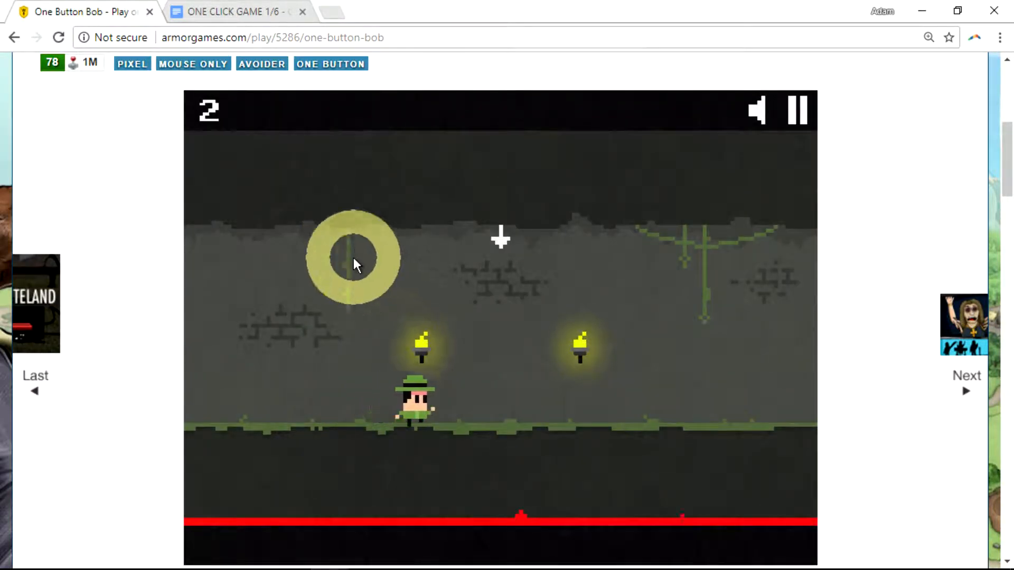
pyautogui.moveTo(353, 258)
pyautogui.mouseDown()
pyautogui.moveTo(245, 167)
pyautogui.moveTo(254, 173)
pyautogui.mouseUp()
pyautogui.click(288, 207)
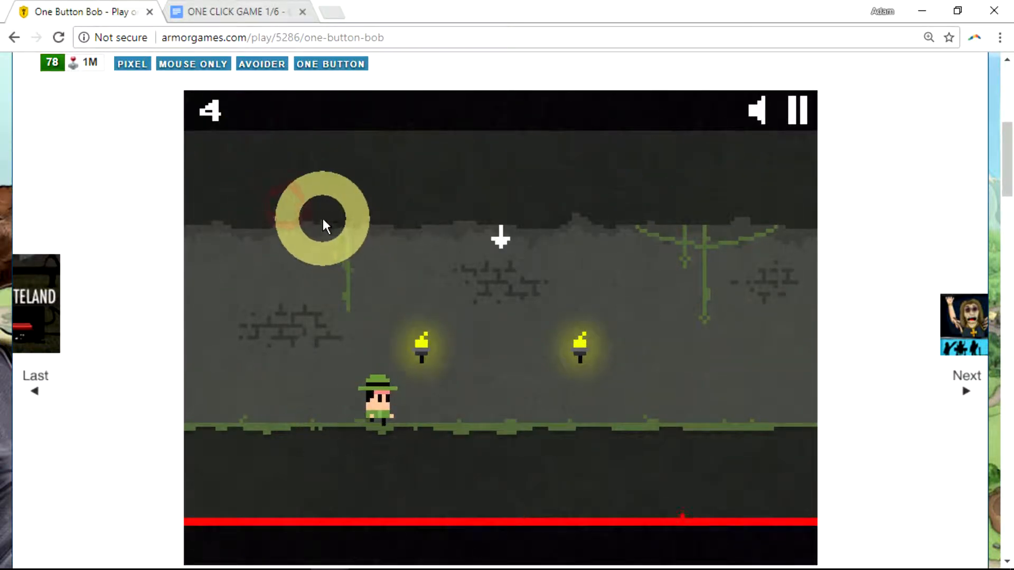
pyautogui.moveTo(404, 266); pyautogui.dragTo(405, 267)
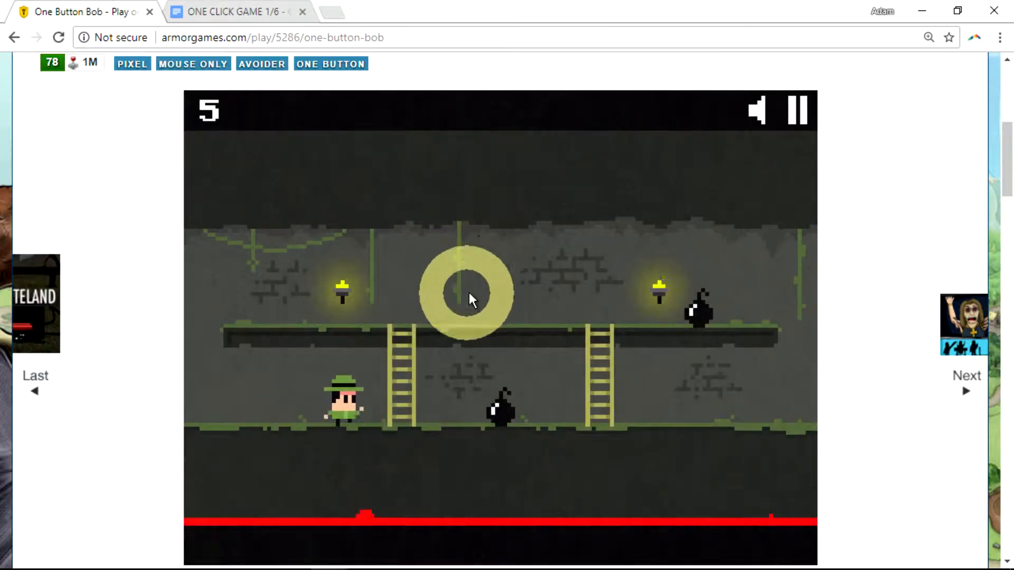
pyautogui.moveTo(462, 268); pyautogui.dragTo(461, 268)
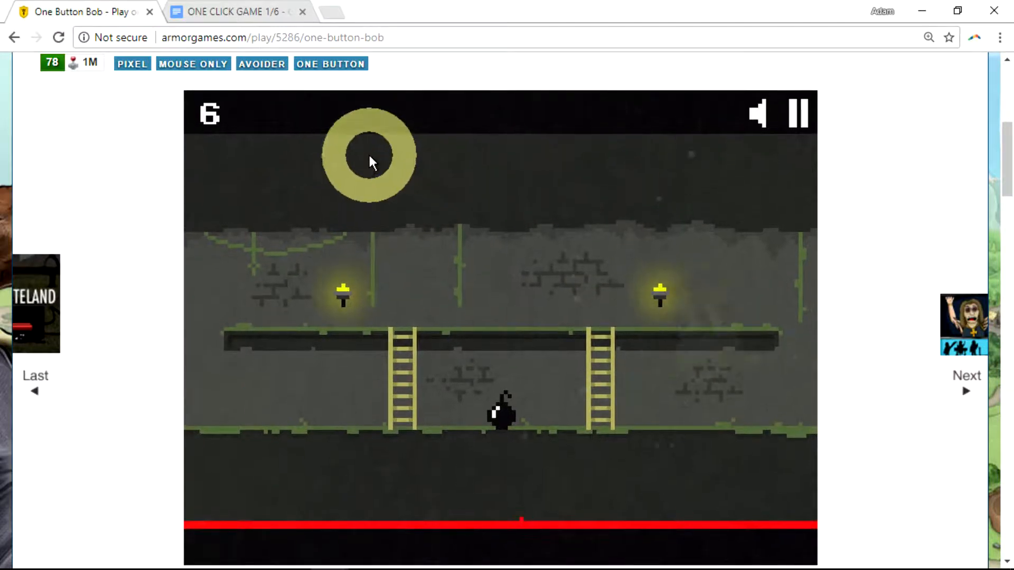
pyautogui.click(150, 12)
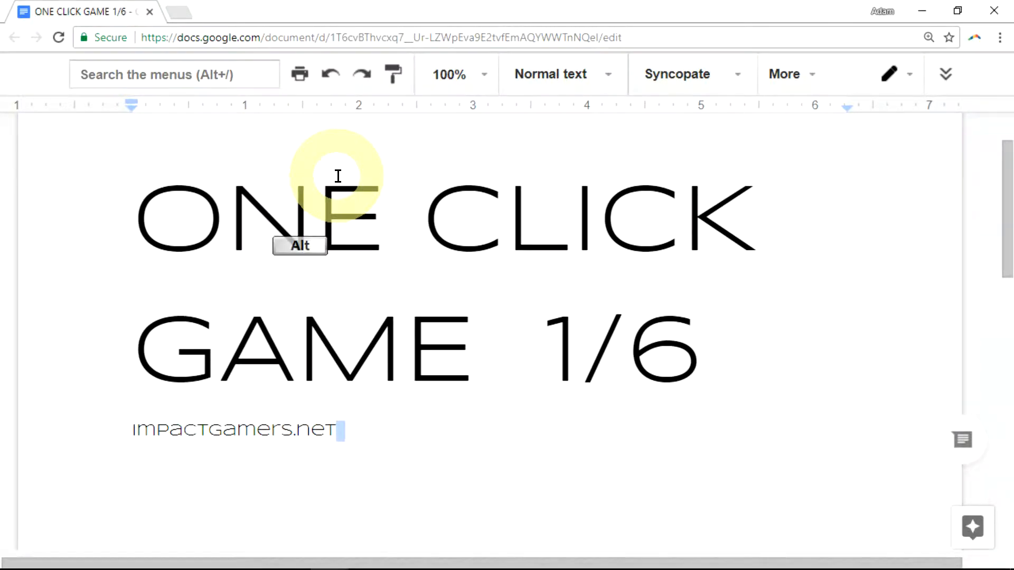
# Step: Switch to Paint and handwrite 1280 in green inside the landscape rectangle and 720 in red inside the portrait one, above their lines
pyautogui.hotkey('alt', 'Tab')
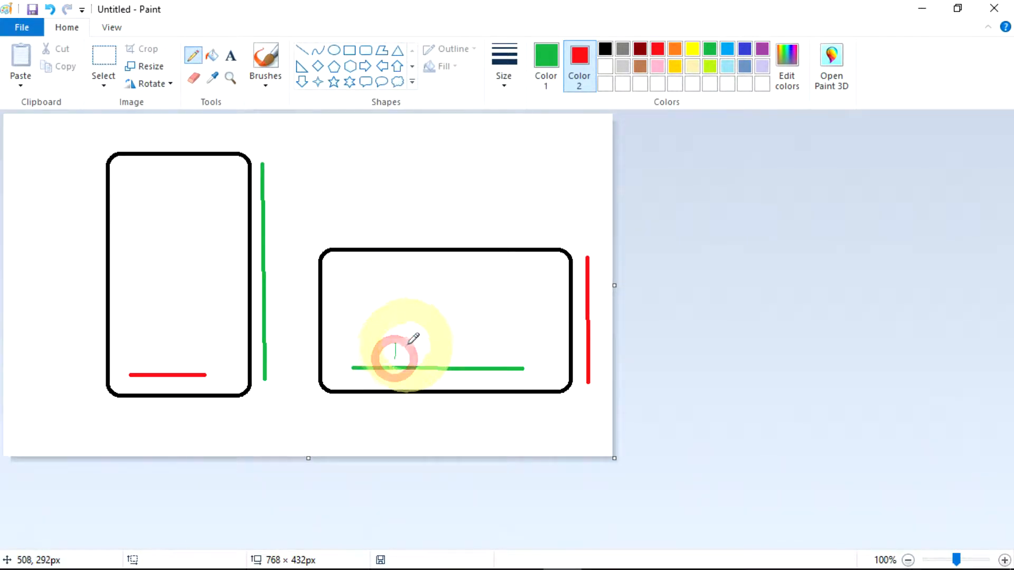
pyautogui.moveTo(407, 346)
pyautogui.mouseDown()
pyautogui.moveTo(432, 364)
pyautogui.moveTo(464, 358)
pyautogui.mouseUp()
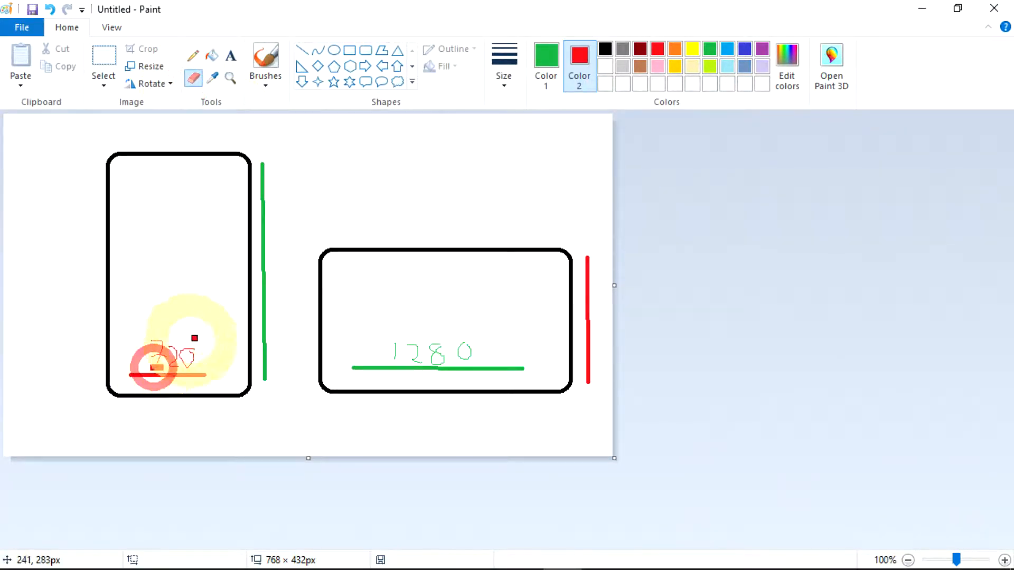
# Step: Find and launch Clickteam Fusion 2.5 Free Edition
pyautogui.hotkey('alt', 'Tab')
pyautogui.hotkey('alt', 'Tab')
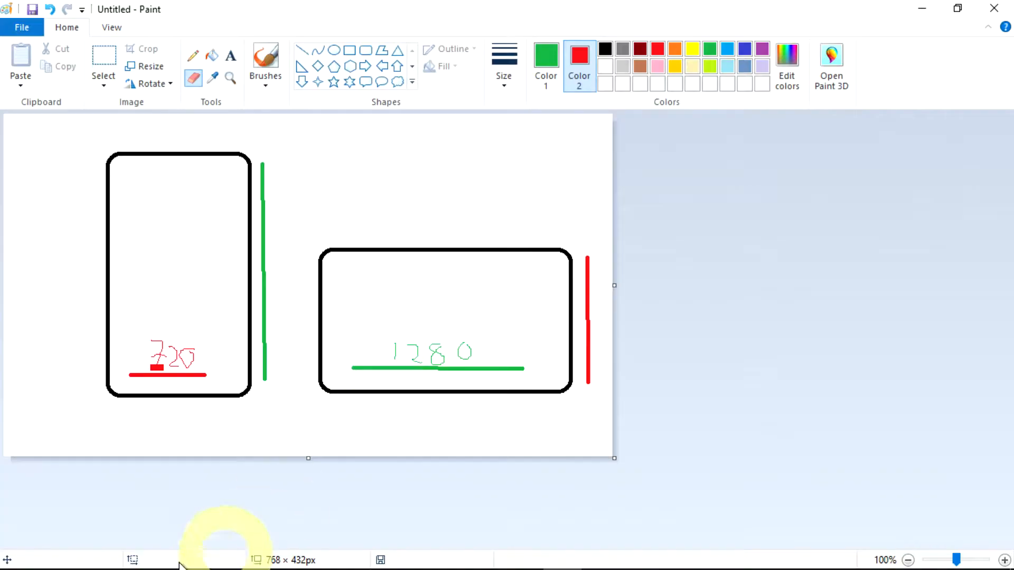
pyautogui.click(19, 555)
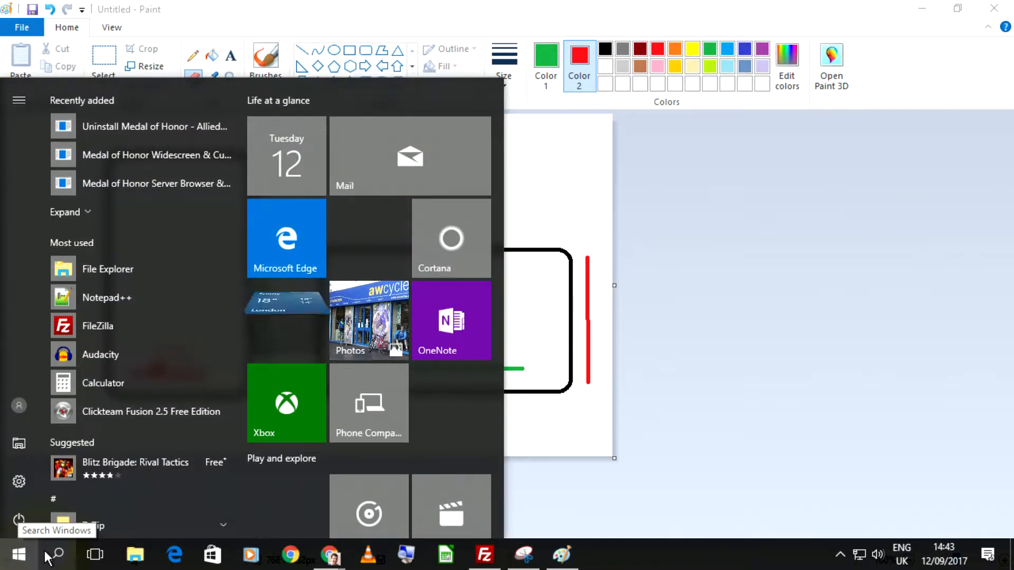
pyautogui.write('fusion')
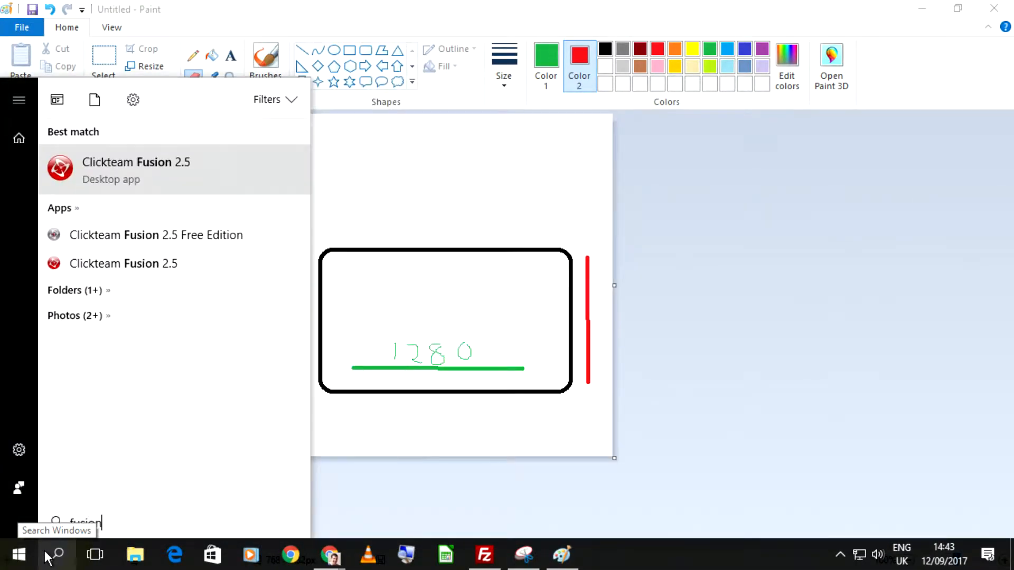
pyautogui.click(149, 233)
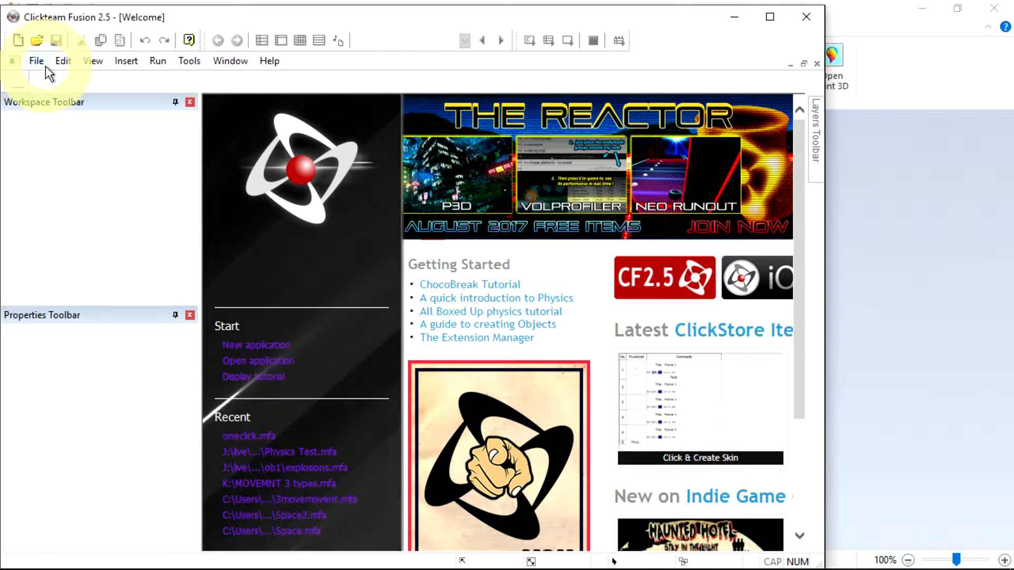
# Step: Find and launch the Windows Magnifier alongside Clickteam Fusion
pyautogui.press('super')
pyautogui.write('magnifier')
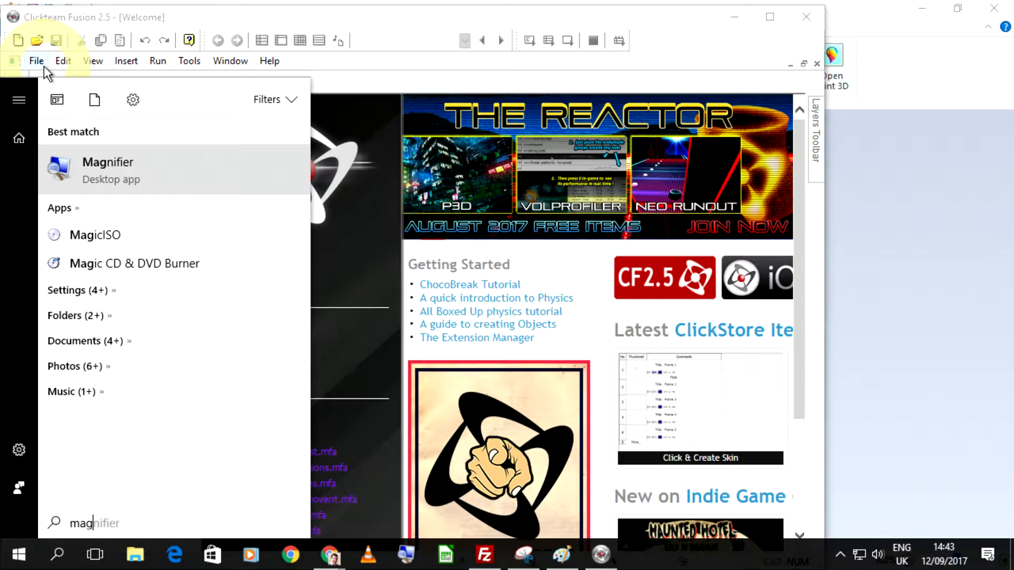
pyautogui.press('Return')
# Step: Create a new application in Clickteam Fusion and display its properties
pyautogui.click(36, 60)
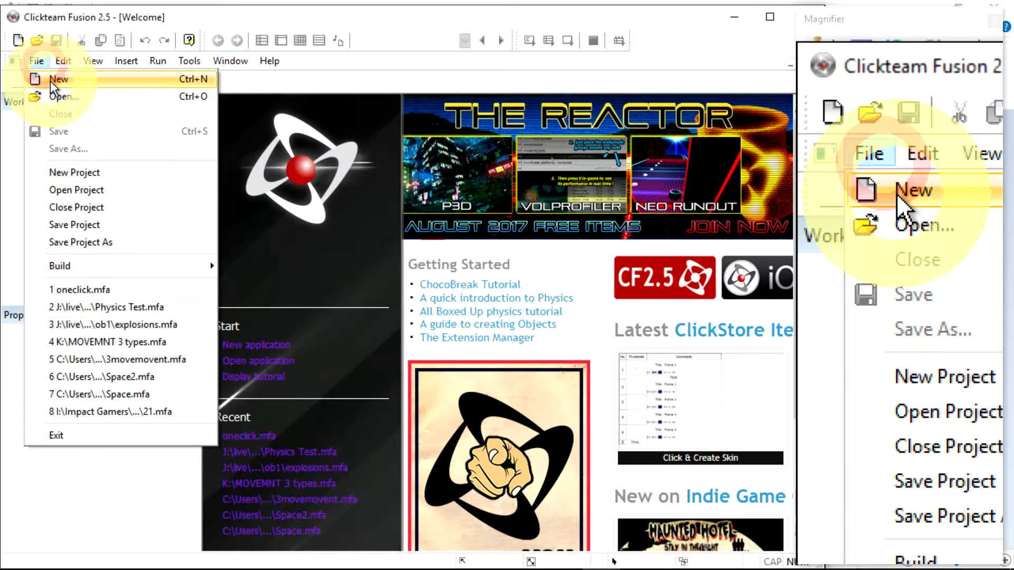
pyautogui.click(42, 75)
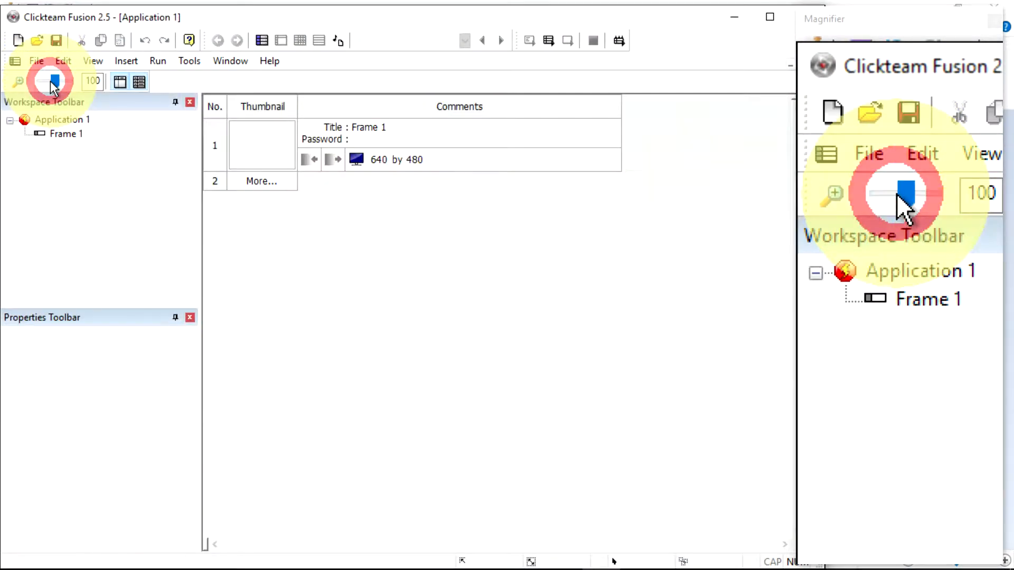
pyautogui.click(83, 121)
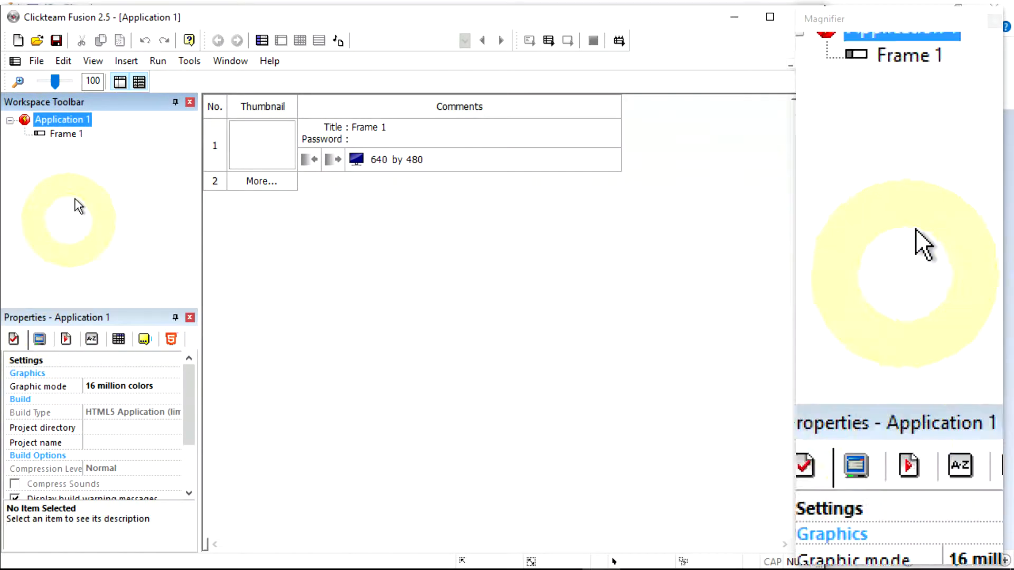
# Step: Check which toolbars are enabled in the list of available toolbars
pyautogui.click(93, 61)
pyautogui.click(136, 80)
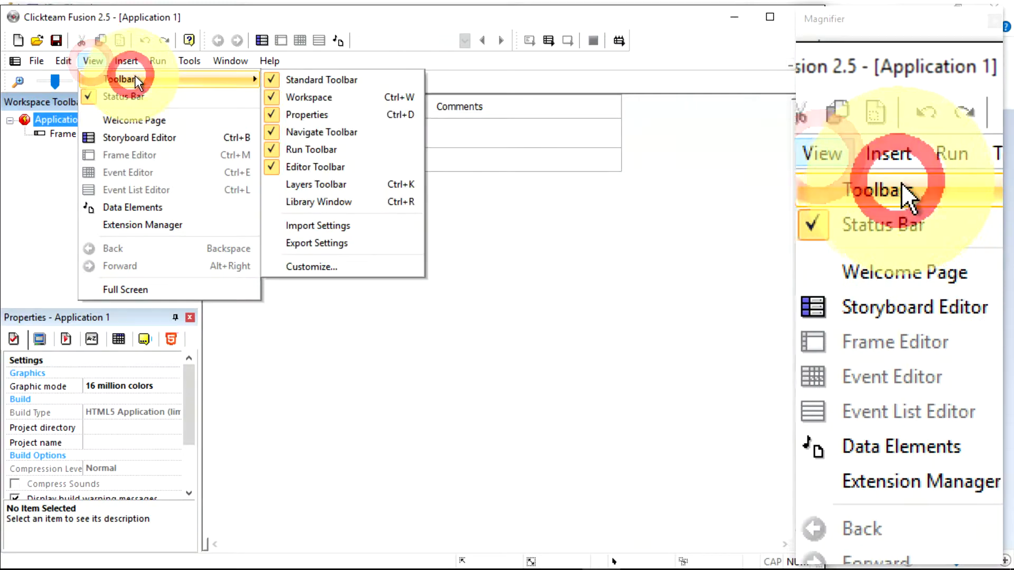
pyautogui.click(66, 308)
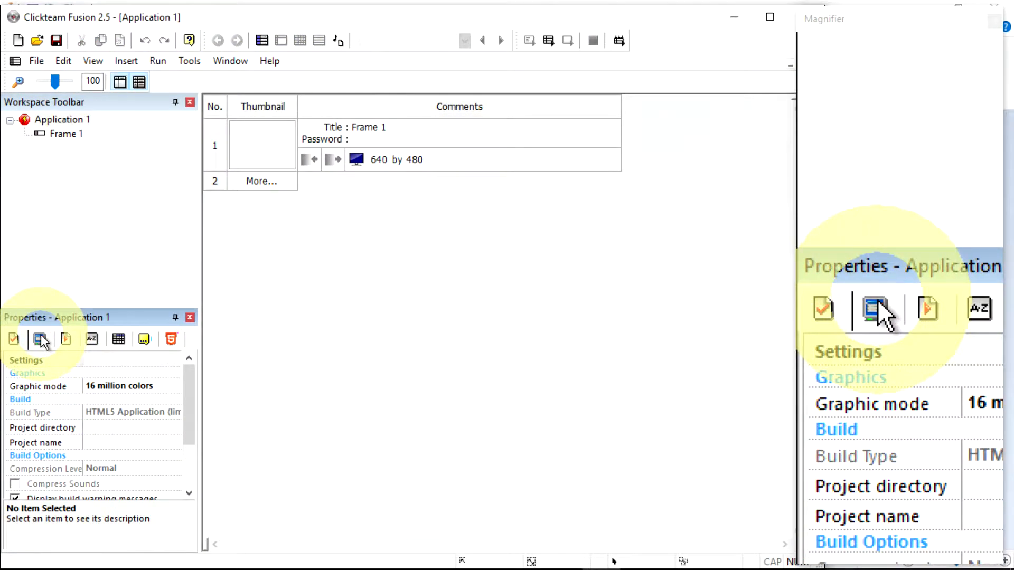
# Step: Set the application's window size to 720 x 1280 and apply the new size to its matching frames
pyautogui.click(40, 339)
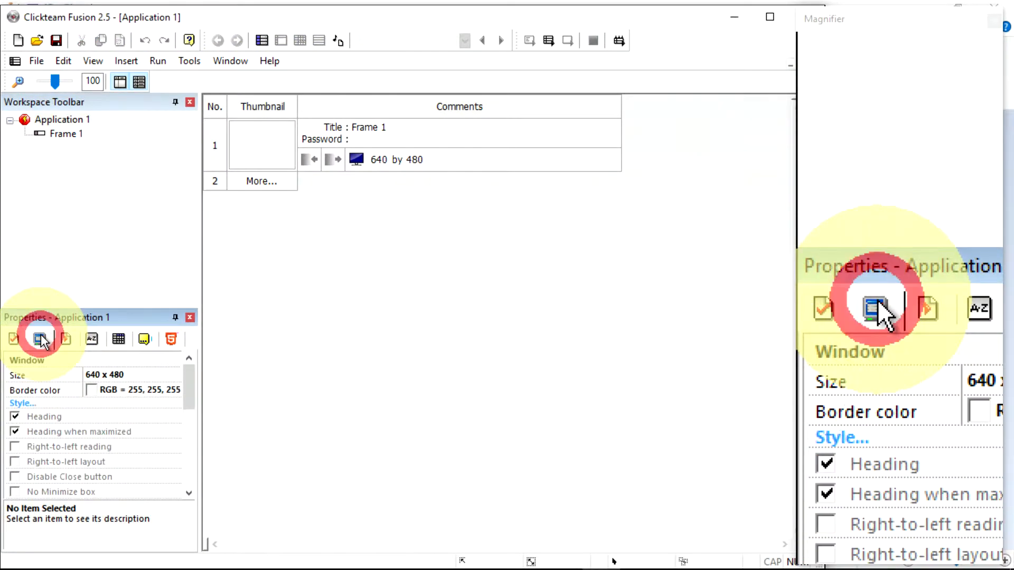
pyautogui.click(91, 375)
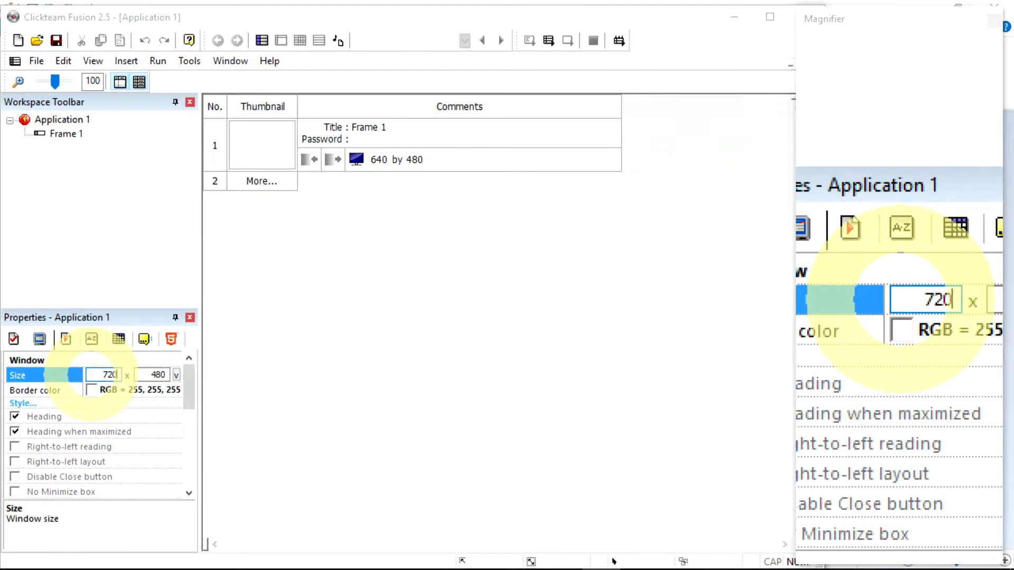
pyautogui.doubleClick(165, 376)
pyautogui.write('12')
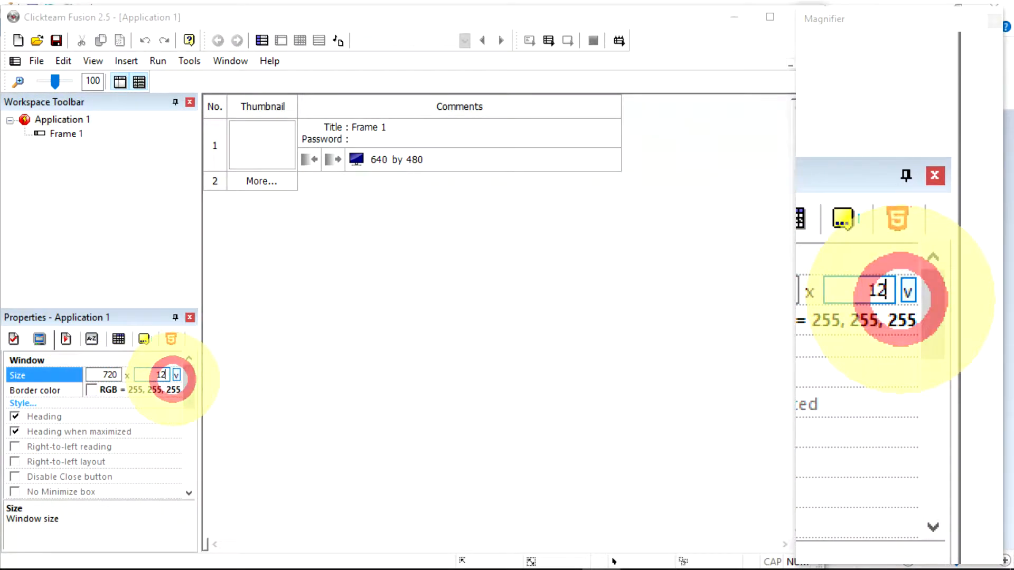
pyautogui.click(176, 376)
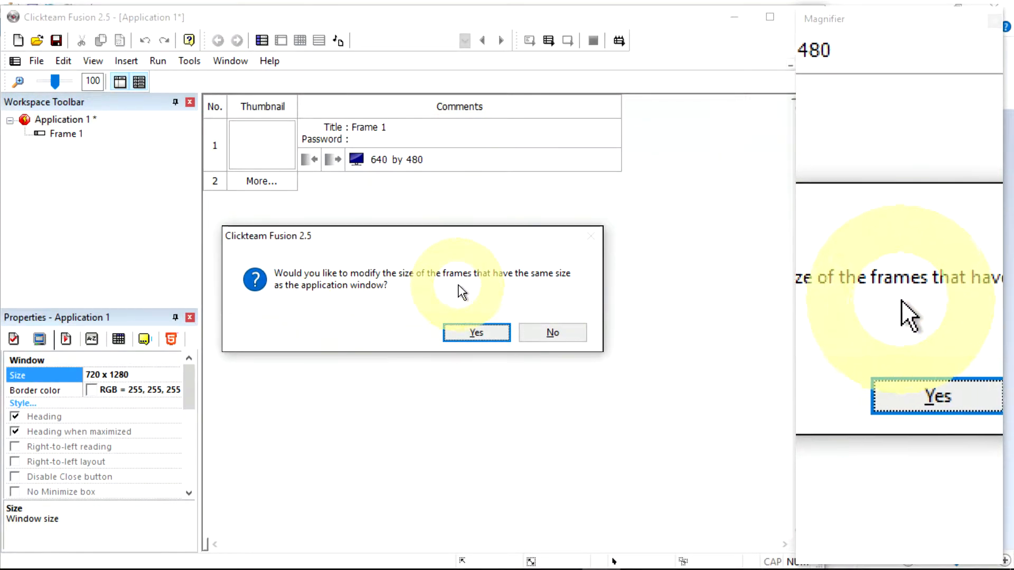
pyautogui.click(461, 334)
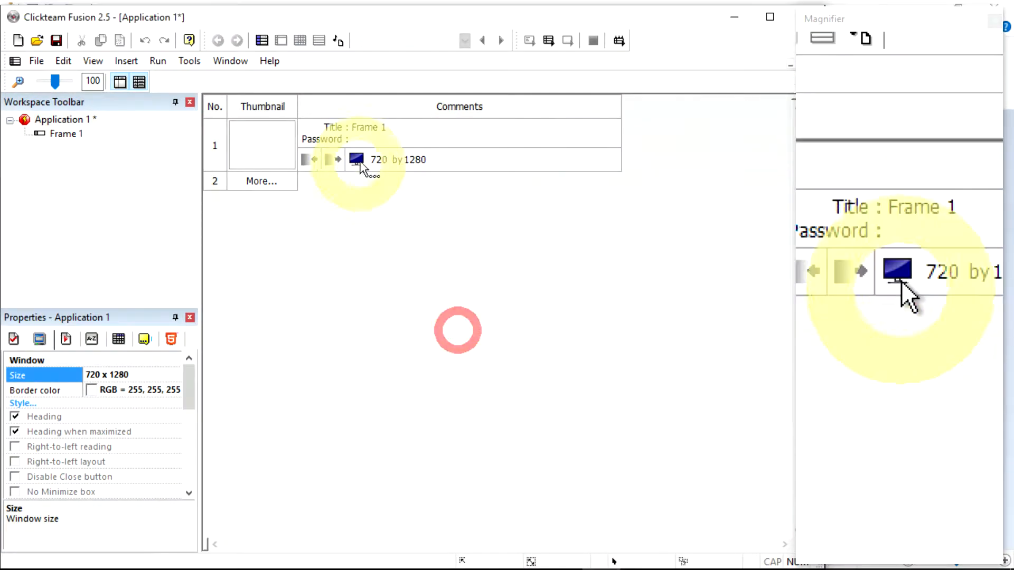
# Step: Retitle the first frame of the storyboard as Intro
pyautogui.click(61, 135)
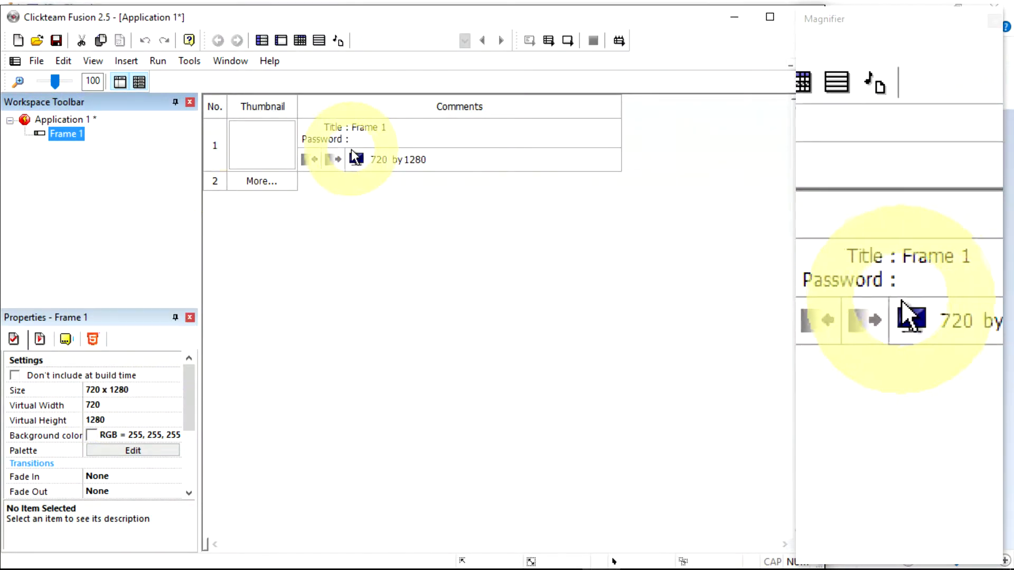
pyautogui.click(377, 127)
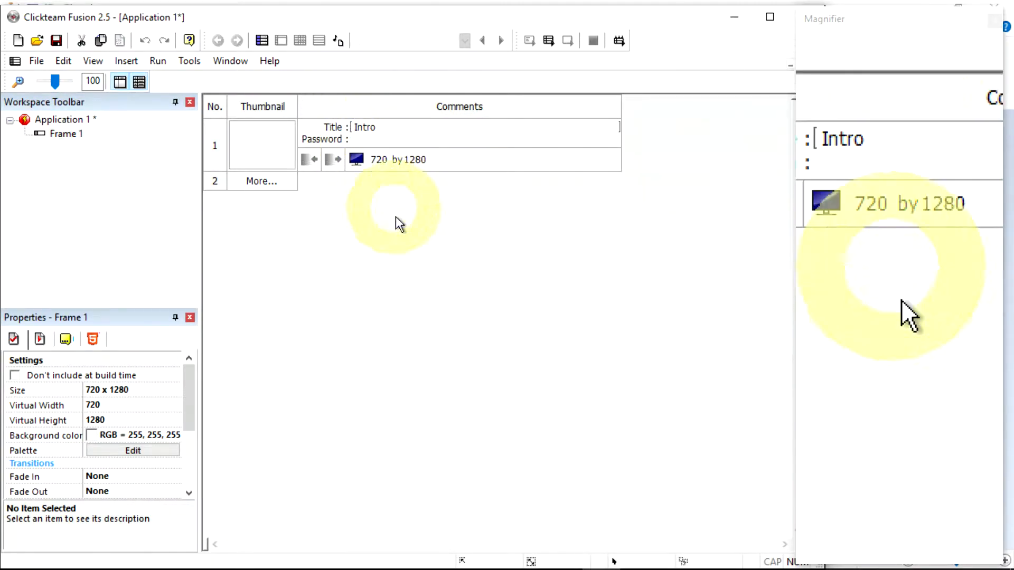
pyautogui.rightClick(61, 136)
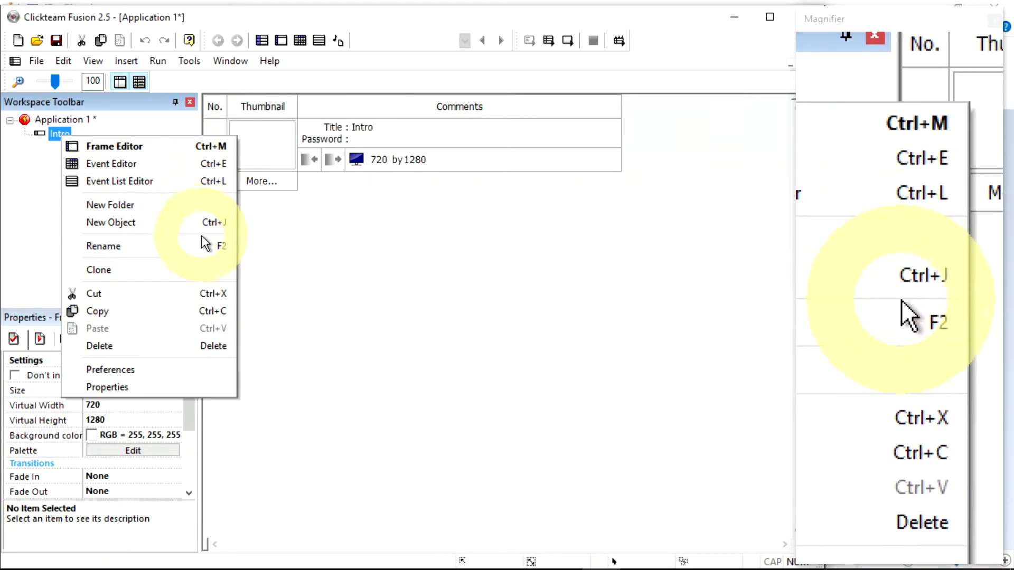
pyautogui.click(347, 252)
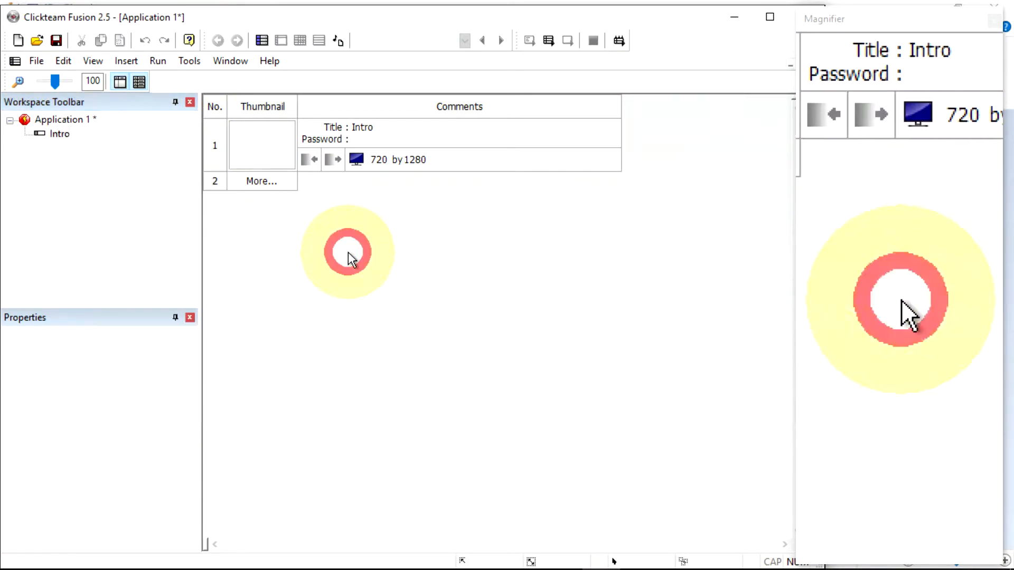
# Step: Add a second frame to the storyboard and title it Game
pyautogui.click(220, 180)
pyautogui.click(374, 179)
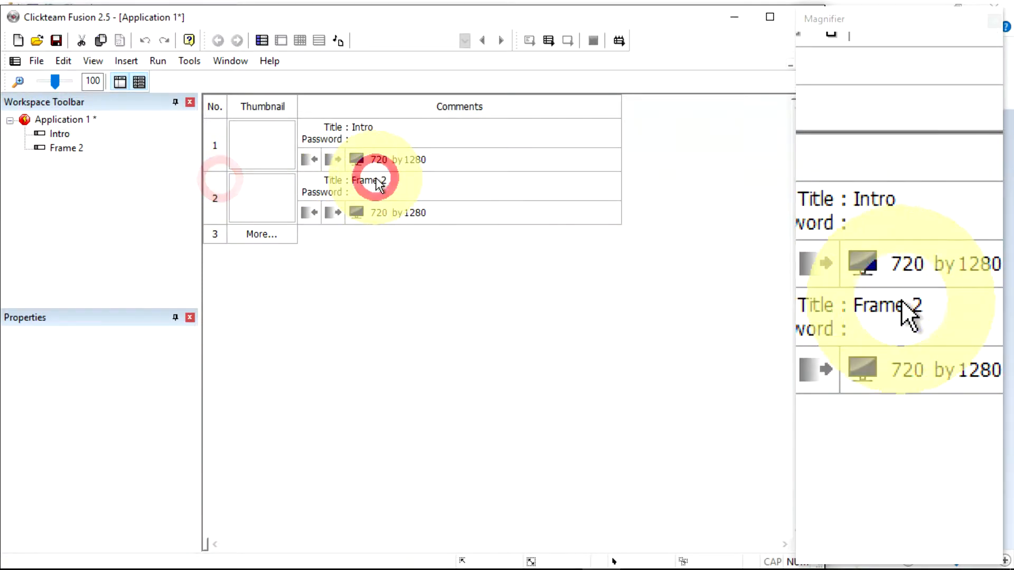
pyautogui.moveTo(385, 180); pyautogui.dragTo(336, 175)
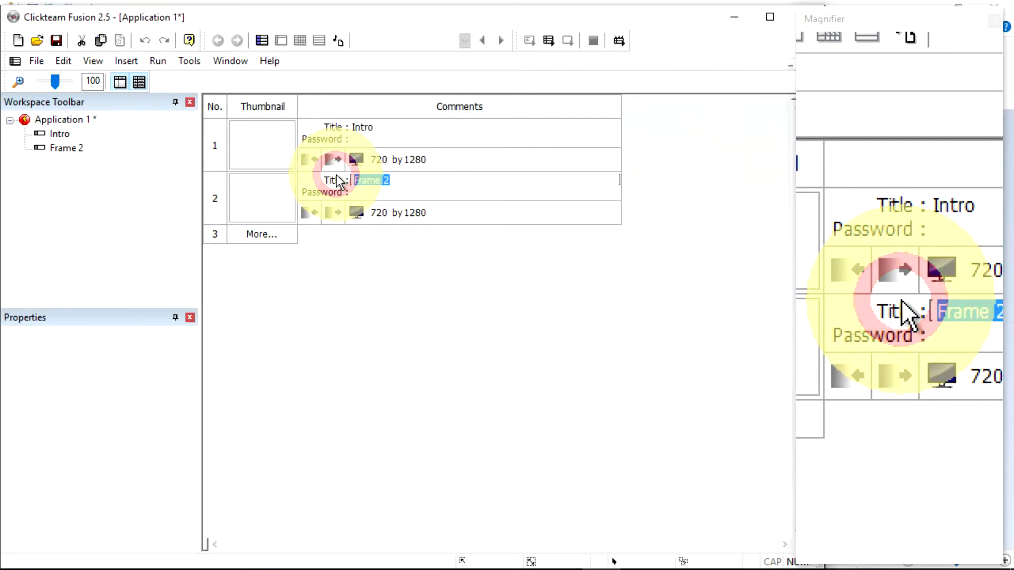
pyautogui.click(412, 240)
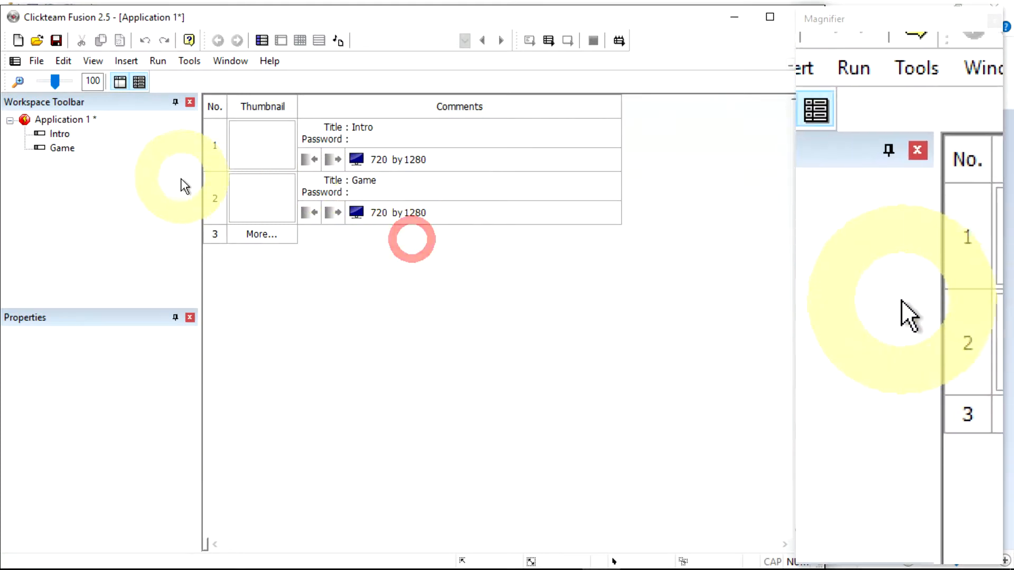
# Step: Add a third frame to the storyboard and title it End
pyautogui.click(217, 237)
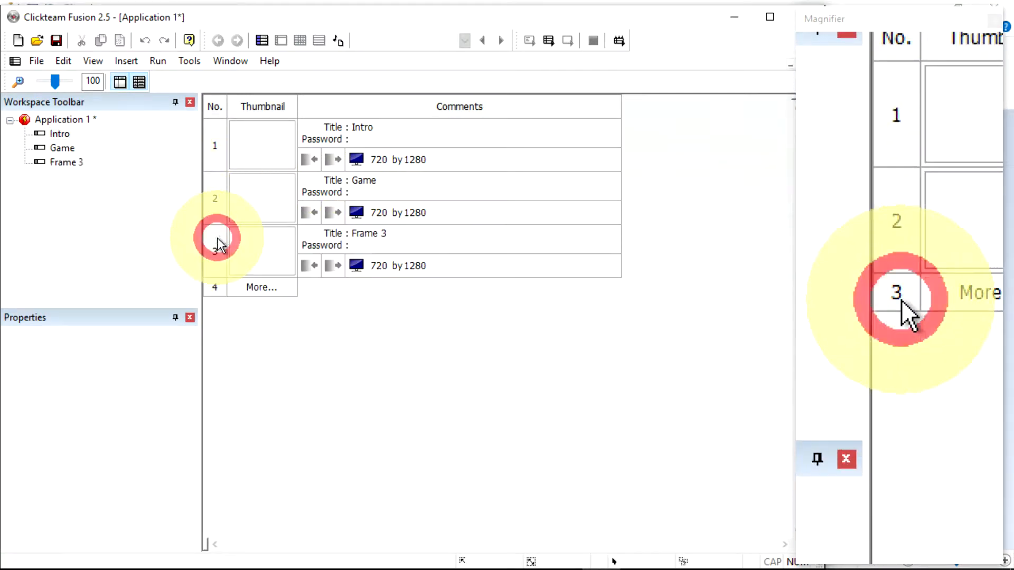
pyautogui.click(359, 234)
pyautogui.moveTo(390, 233); pyautogui.dragTo(306, 235)
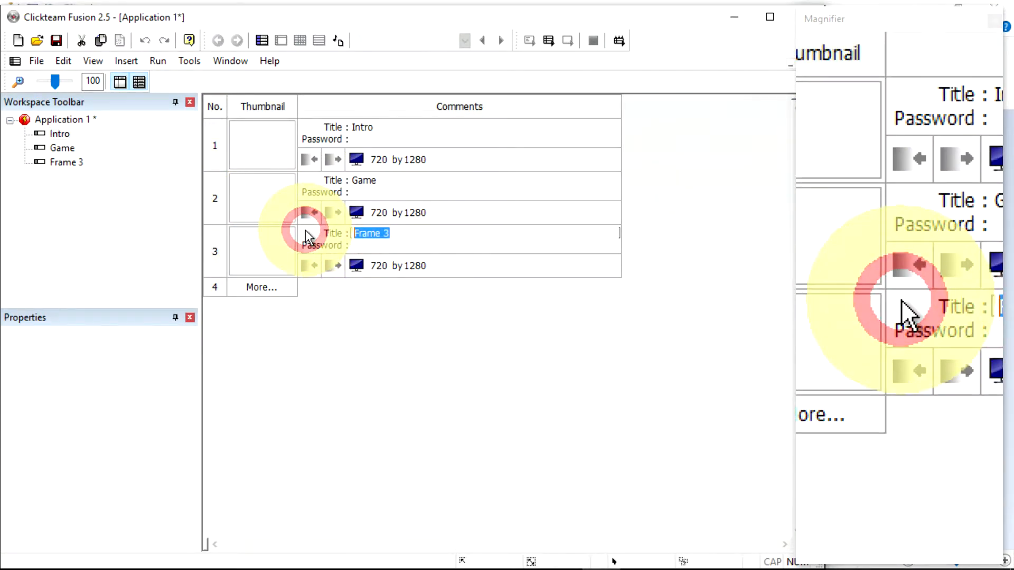
pyautogui.write('End')
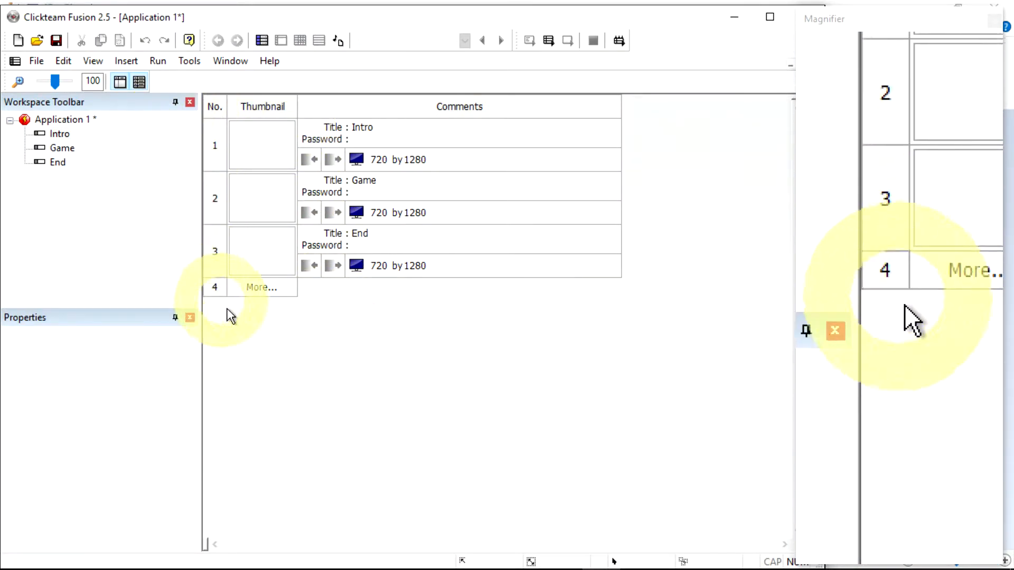
# Step: Try adding a fourth frame to the storyboard, dismiss the edition notice and delete that frame again
pyautogui.click(262, 290)
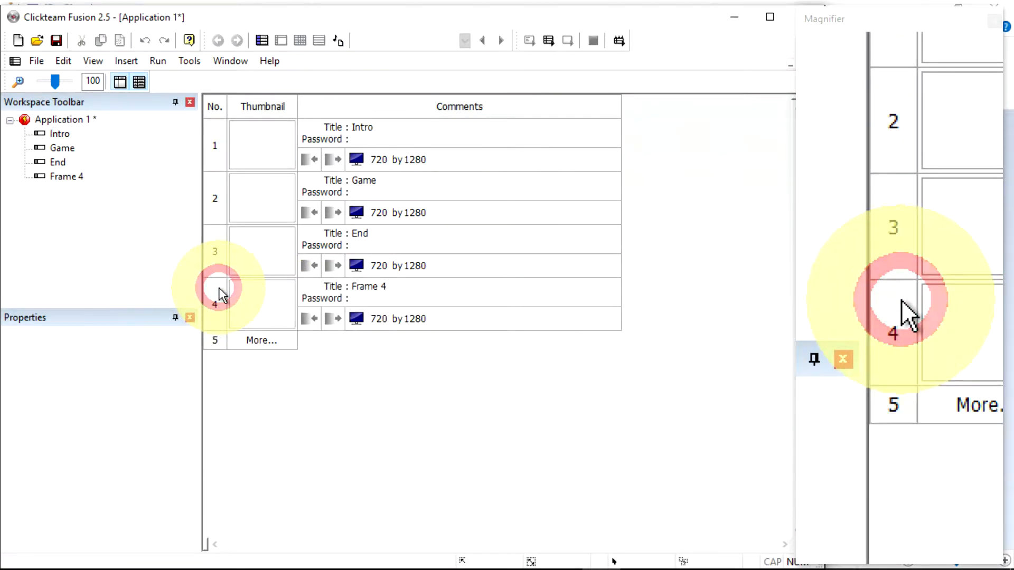
pyautogui.click(218, 287)
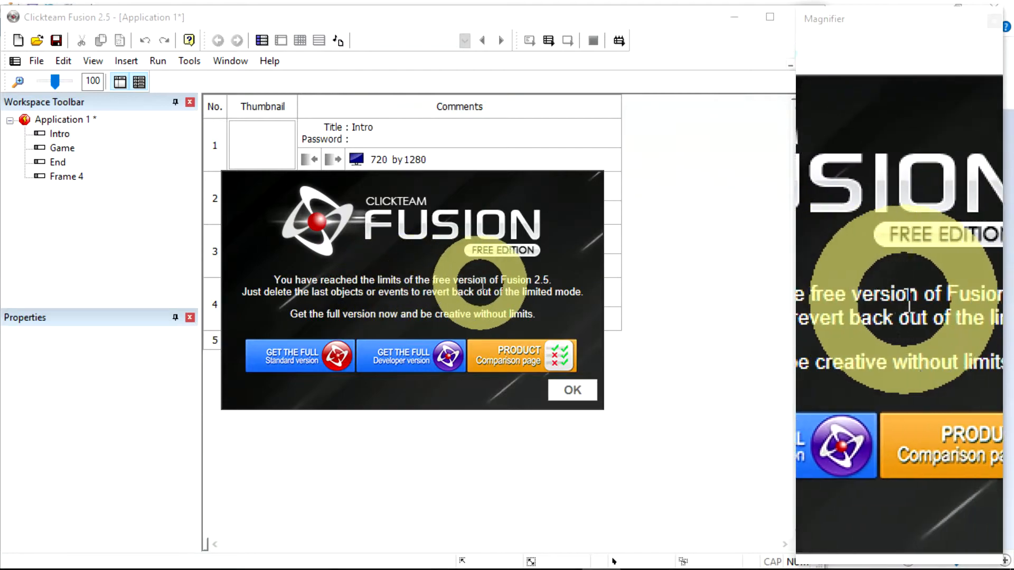
pyautogui.click(572, 390)
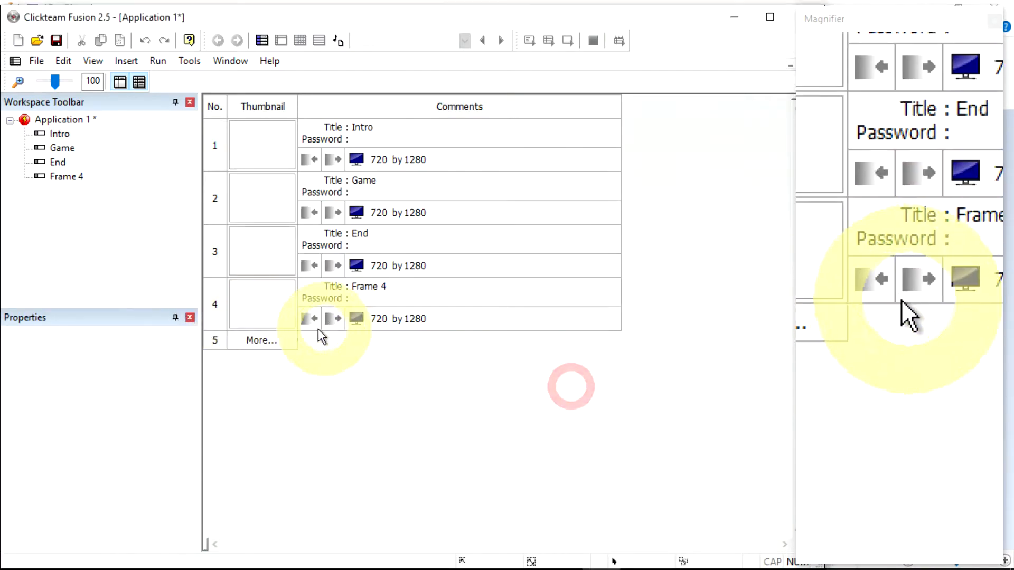
pyautogui.rightClick(217, 312)
pyautogui.click(266, 515)
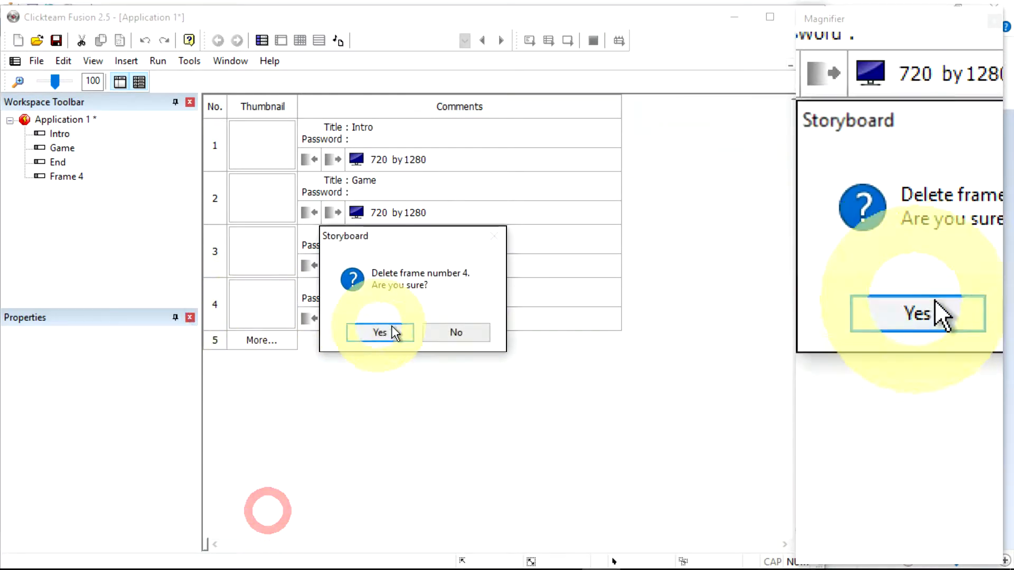
pyautogui.click(393, 331)
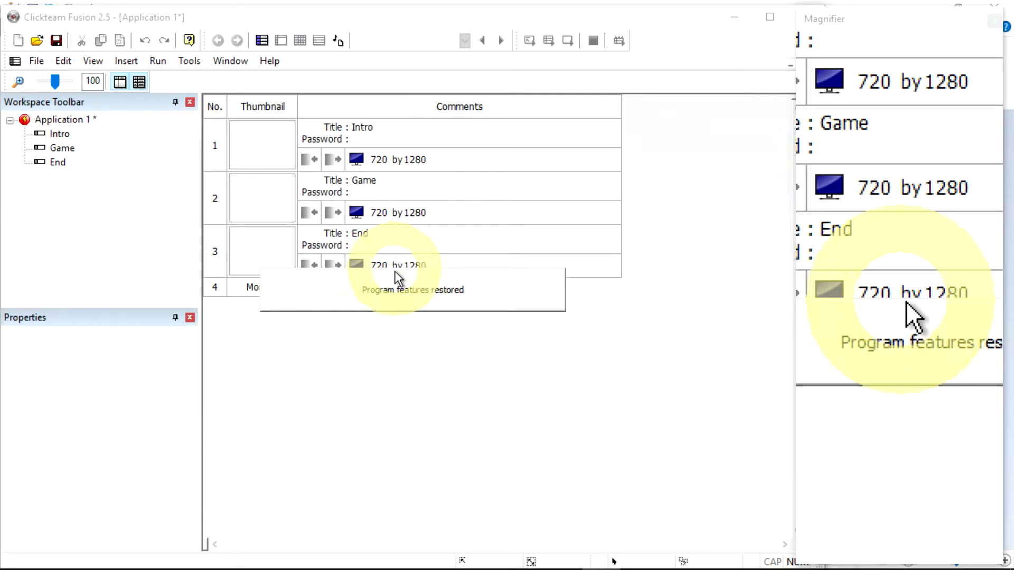
# Step: Open the Intro frame in the frame editor so that the whole frame can be seen
pyautogui.doubleClick(270, 151)
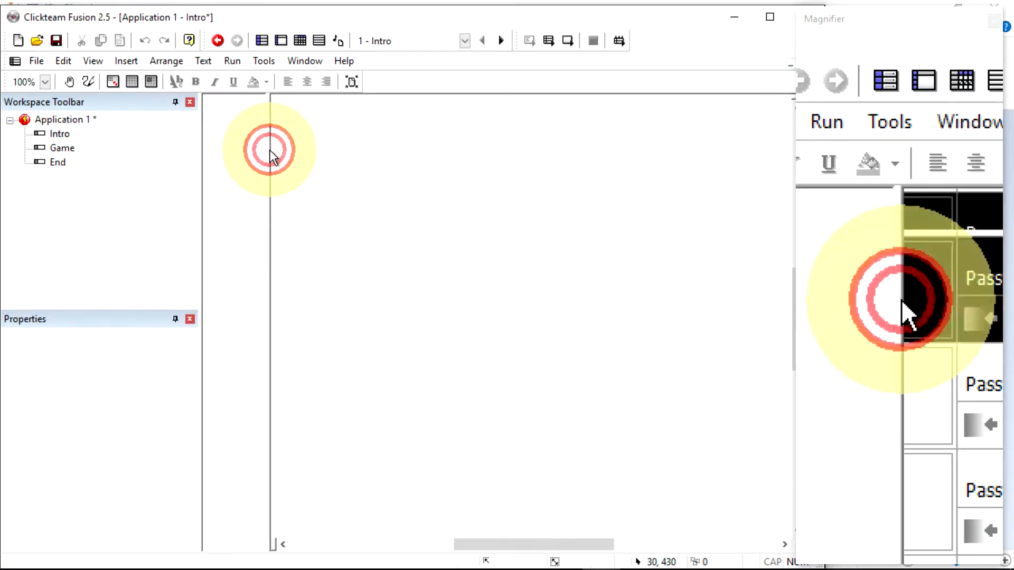
pyautogui.click(39, 99)
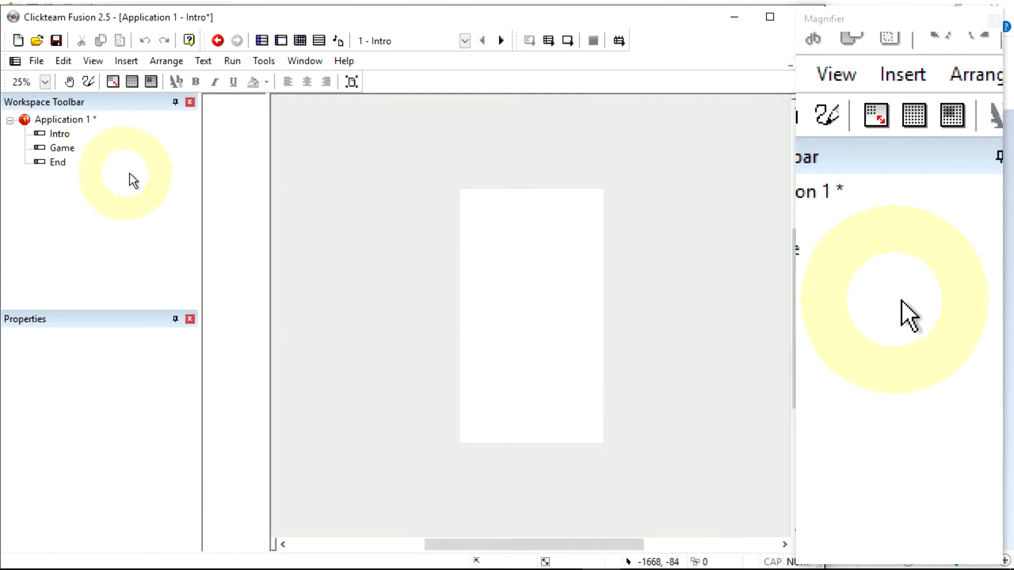
# Step: Set the Intro frame's background color to red (RGB 255, 0, 0)
pyautogui.click(61, 134)
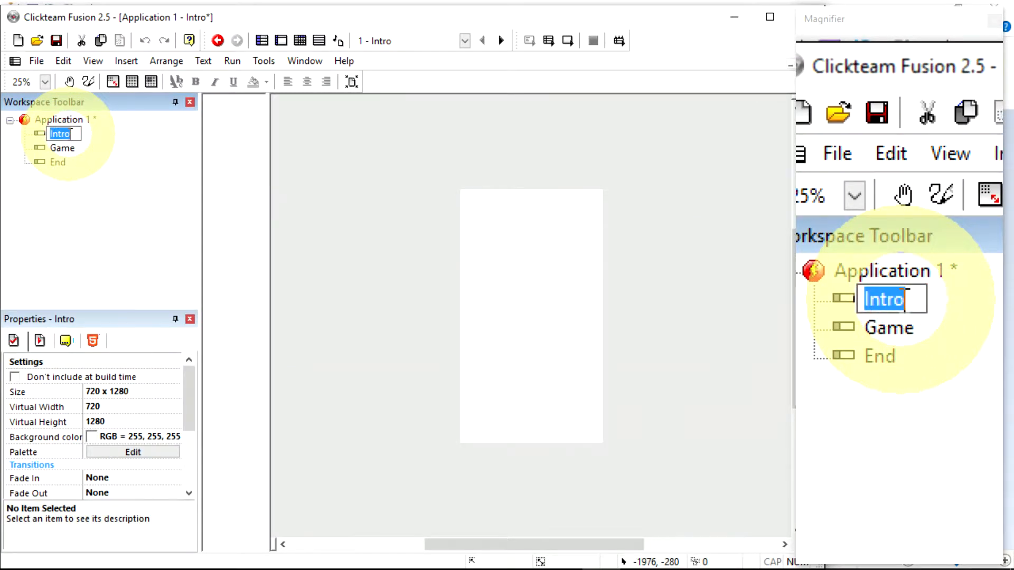
pyautogui.click(35, 132)
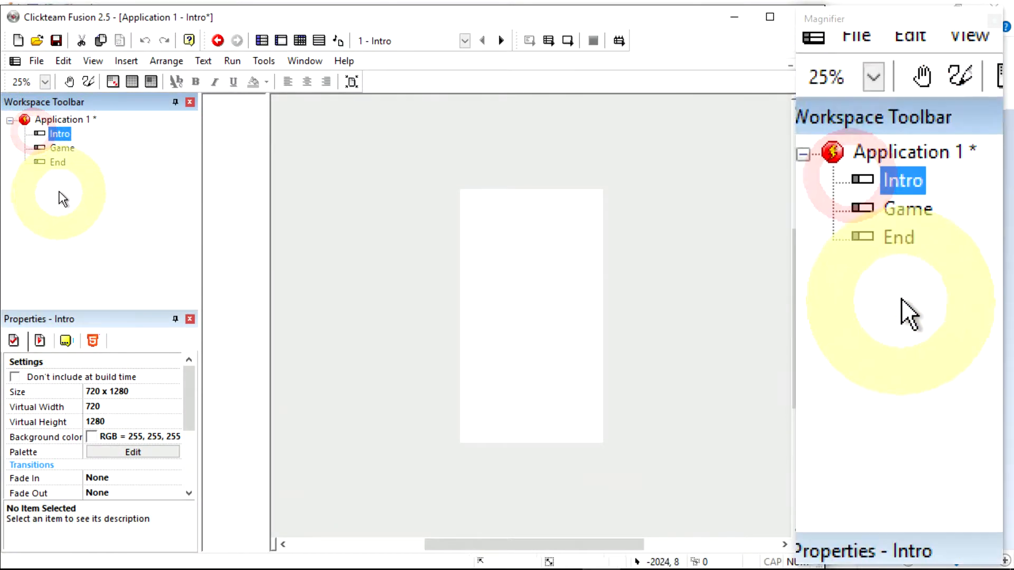
pyautogui.click(95, 436)
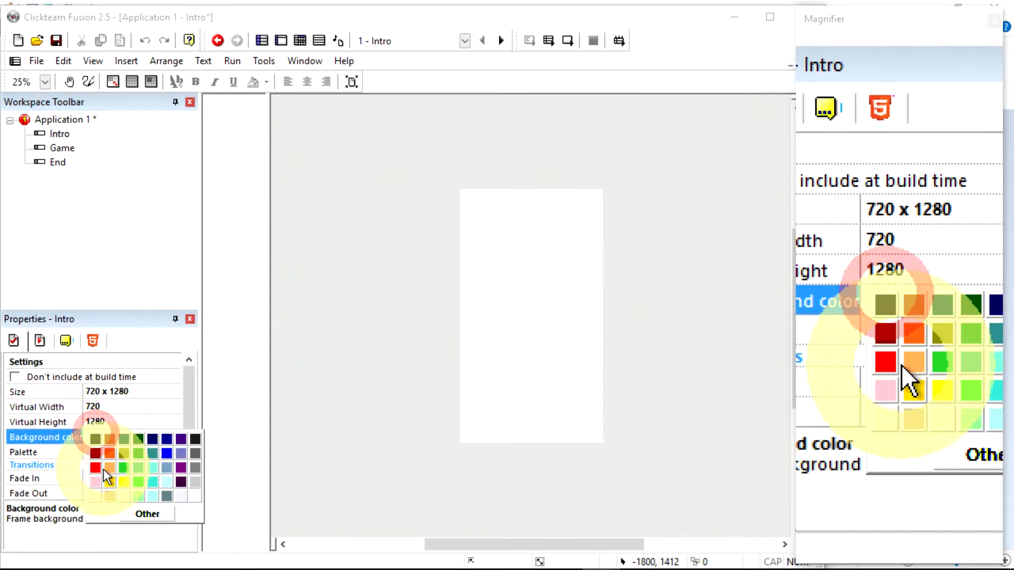
pyautogui.click(95, 453)
# Step: Set the Game frame's background color to golden yellow (RGB 255, 215, 0)
pyautogui.click(62, 148)
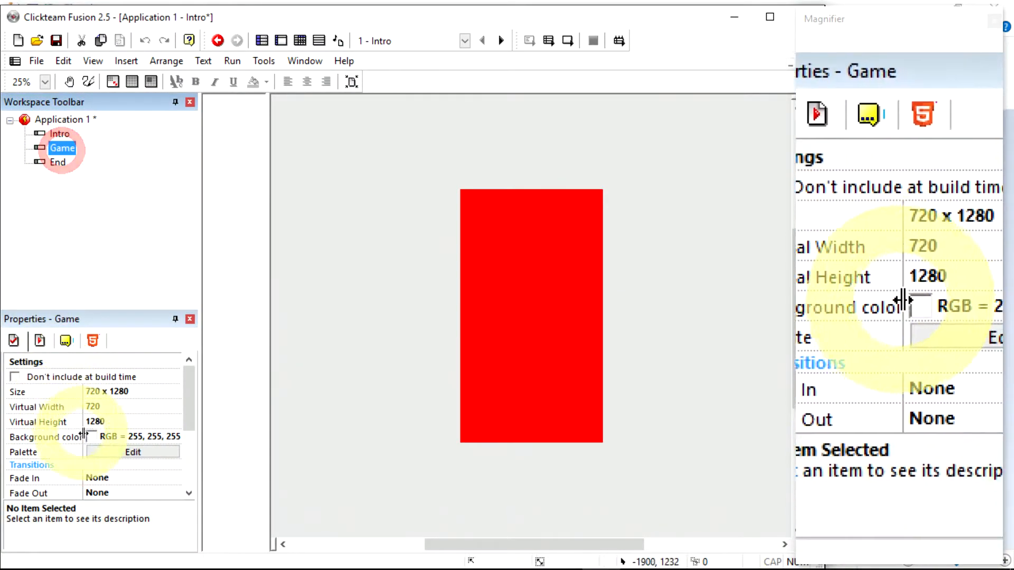
pyautogui.click(90, 436)
pyautogui.click(109, 483)
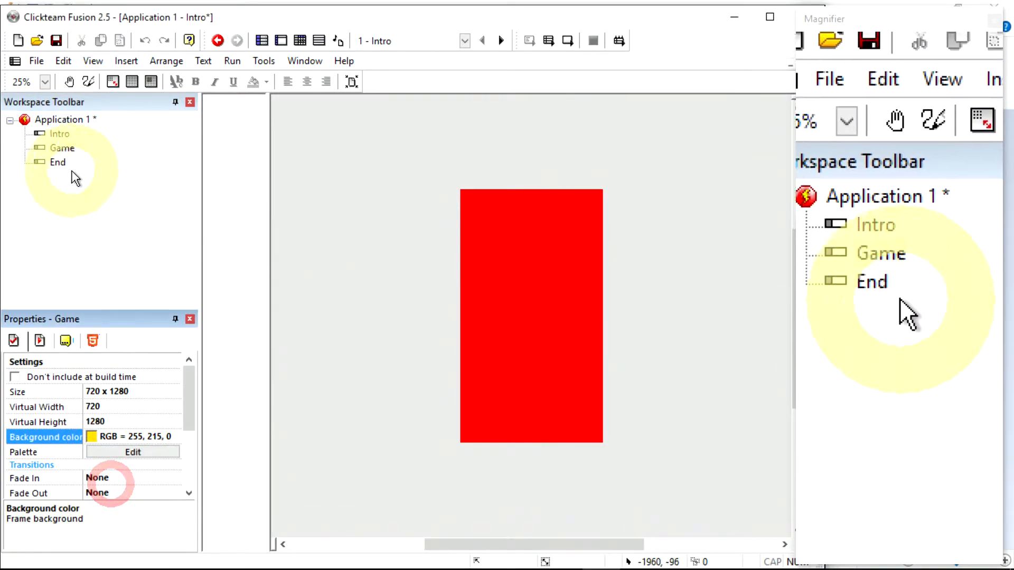
# Step: Set the End frame's background color to green (RGB 50, 205, 50) and display that frame
pyautogui.click(57, 162)
pyautogui.click(92, 437)
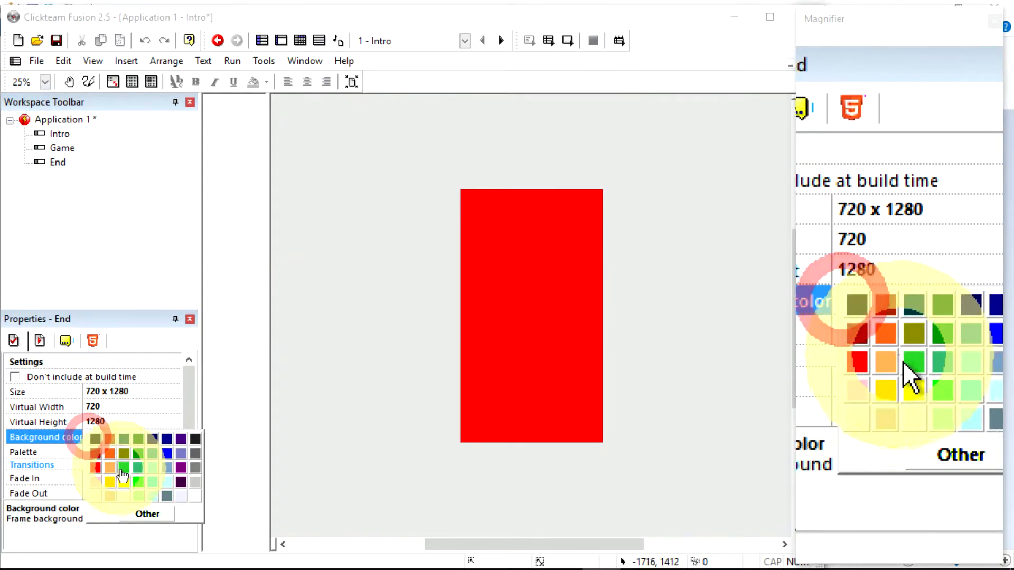
pyautogui.click(124, 468)
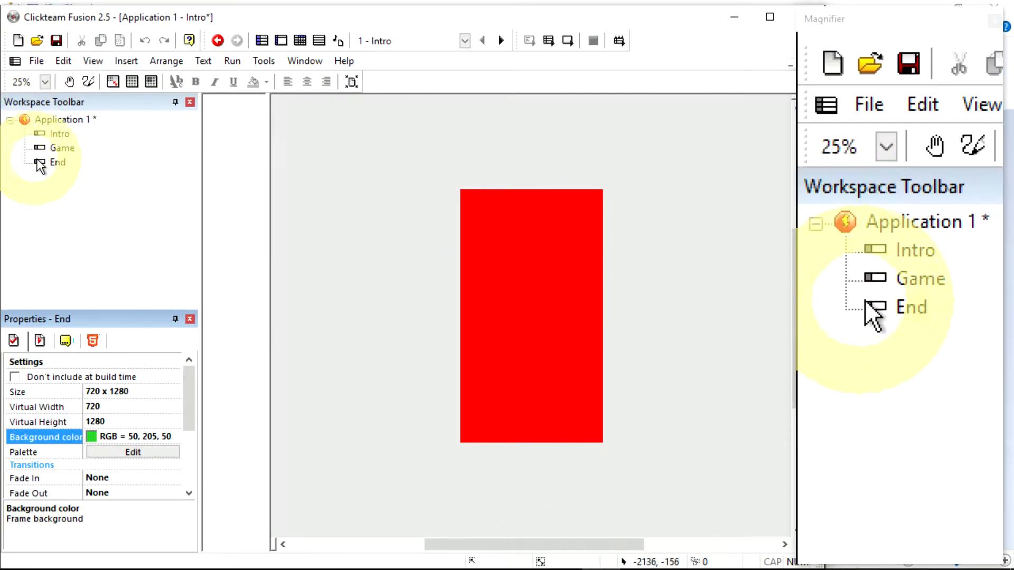
pyautogui.doubleClick(57, 162)
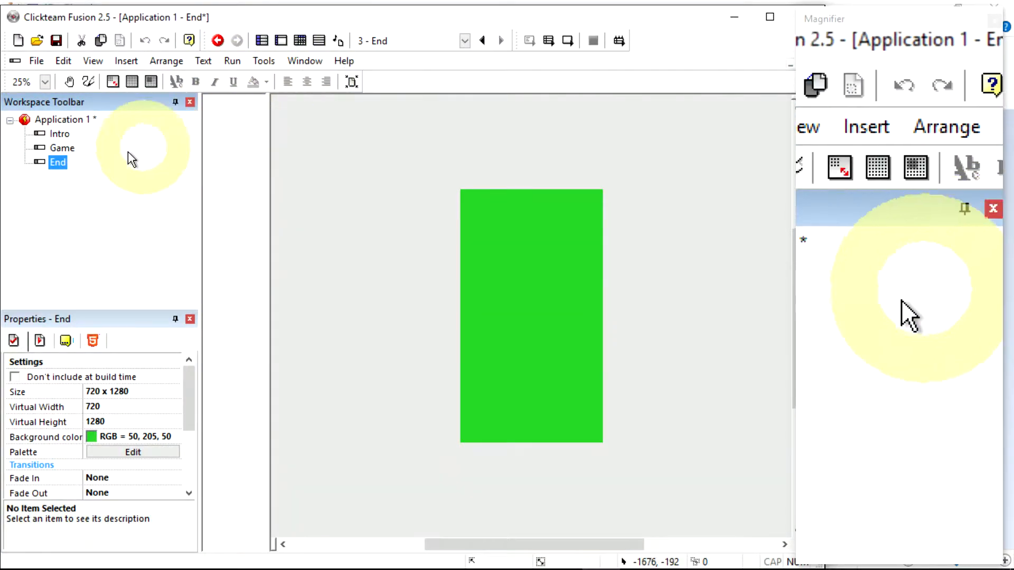
# Step: Add an event to the Intro frame that goes to the next frame when the user single-clicks with the left button
pyautogui.click(68, 136)
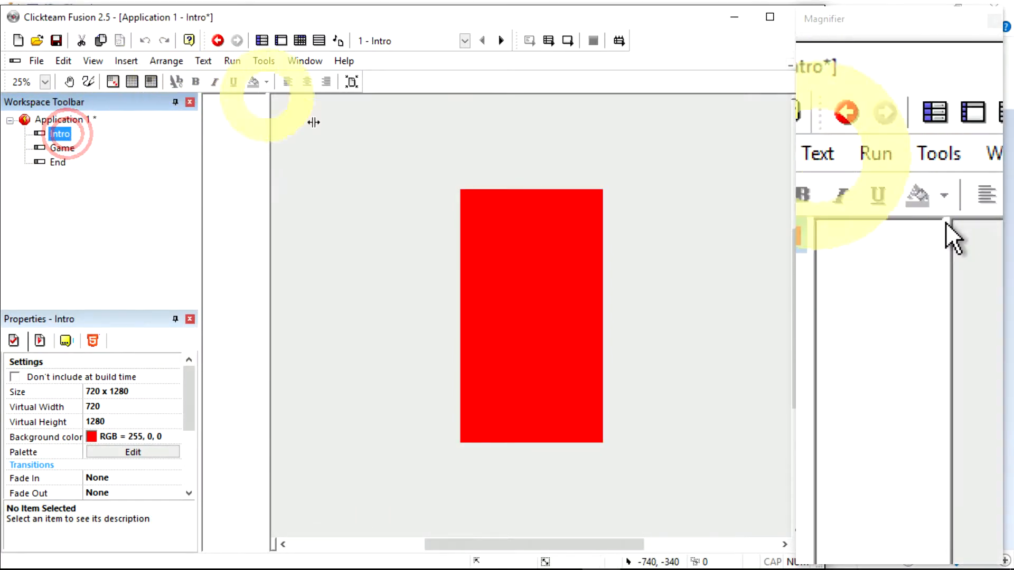
pyautogui.click(523, 256)
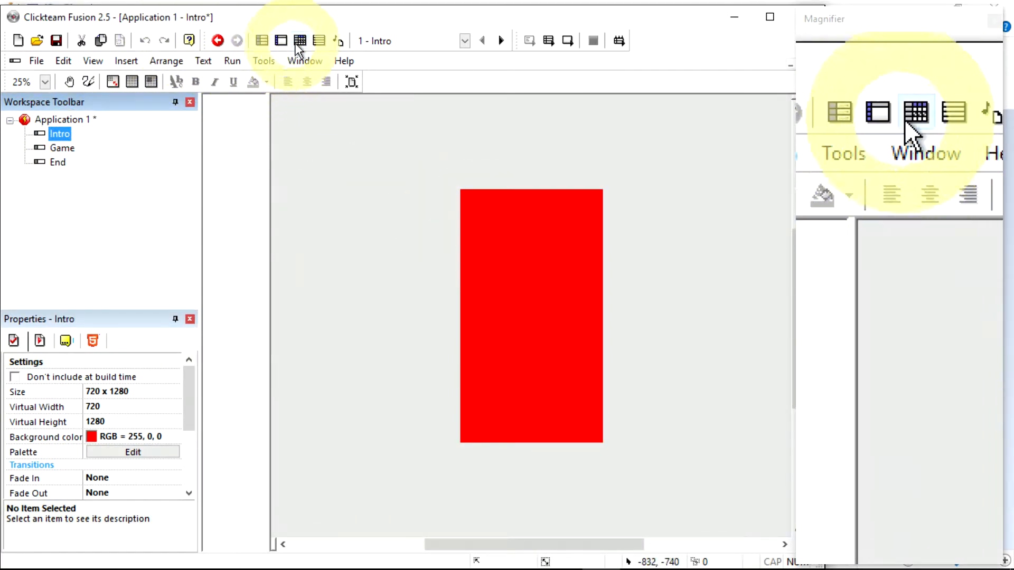
pyautogui.click(300, 41)
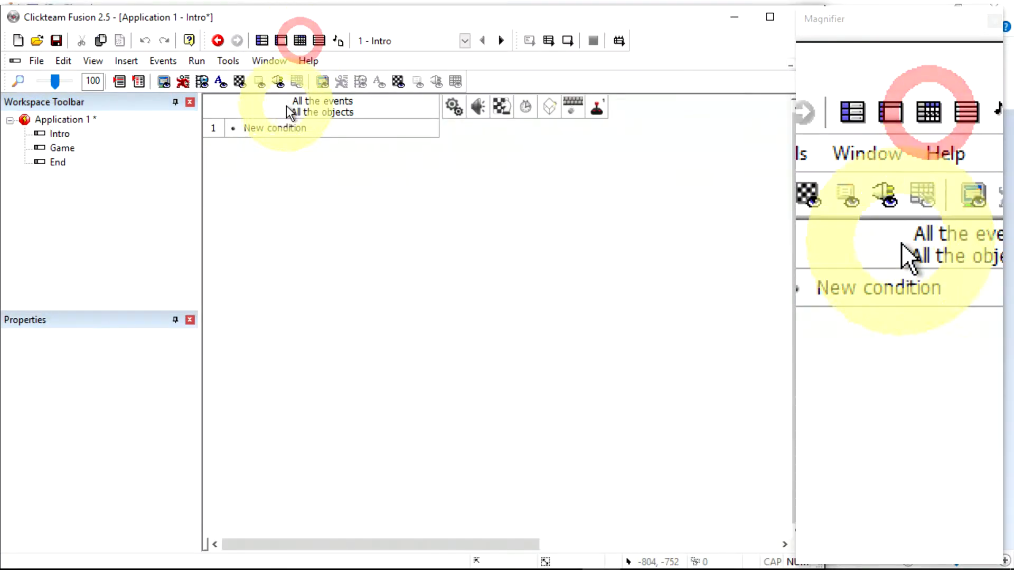
pyautogui.click(280, 129)
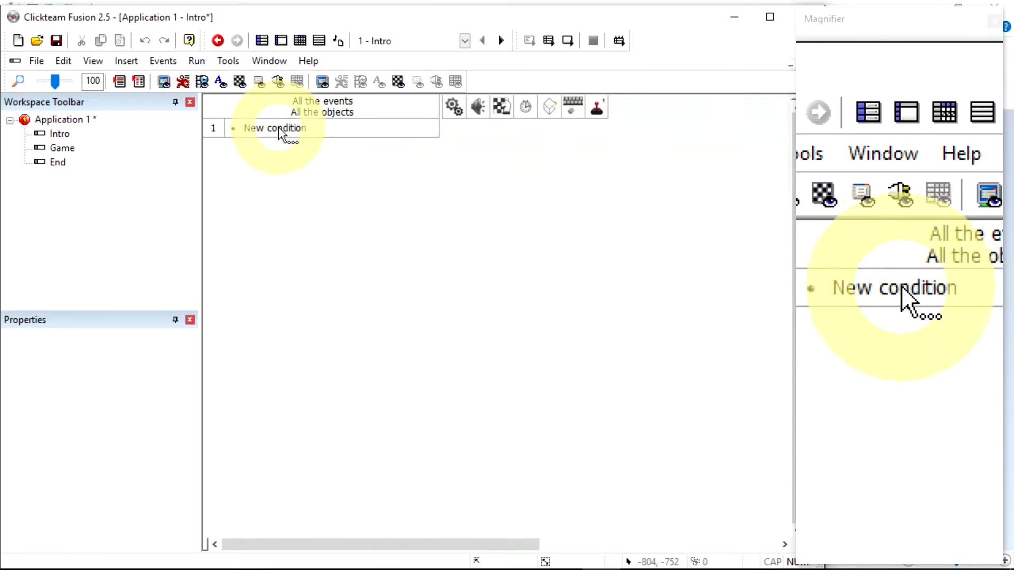
pyautogui.click(369, 128)
pyautogui.click(274, 130)
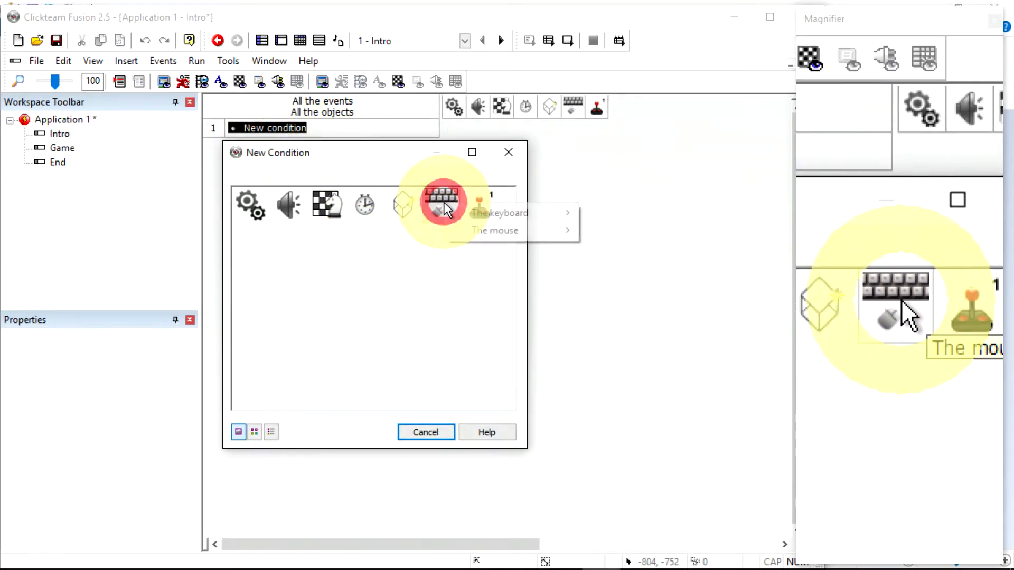
pyautogui.click(466, 230)
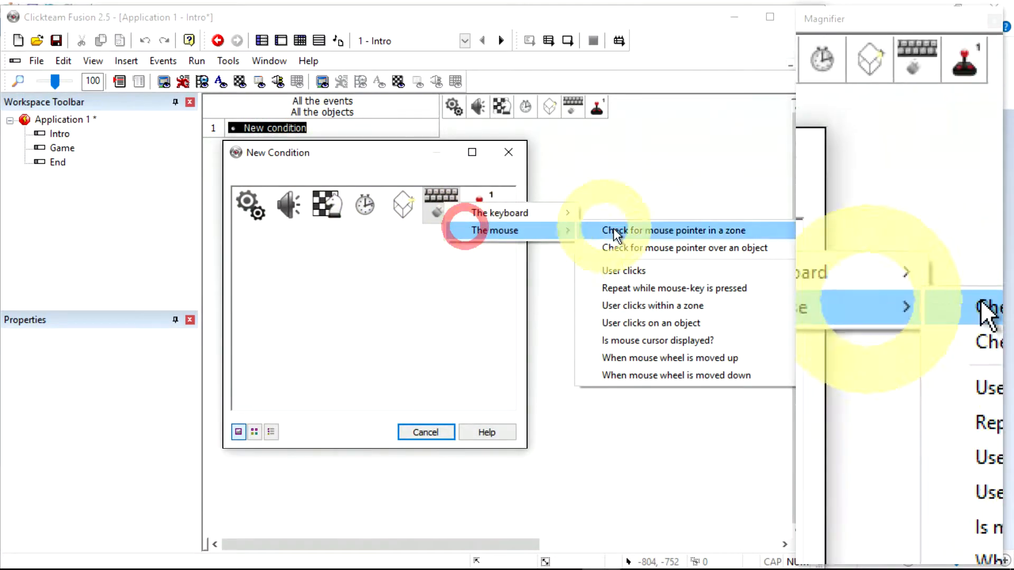
pyautogui.click(645, 271)
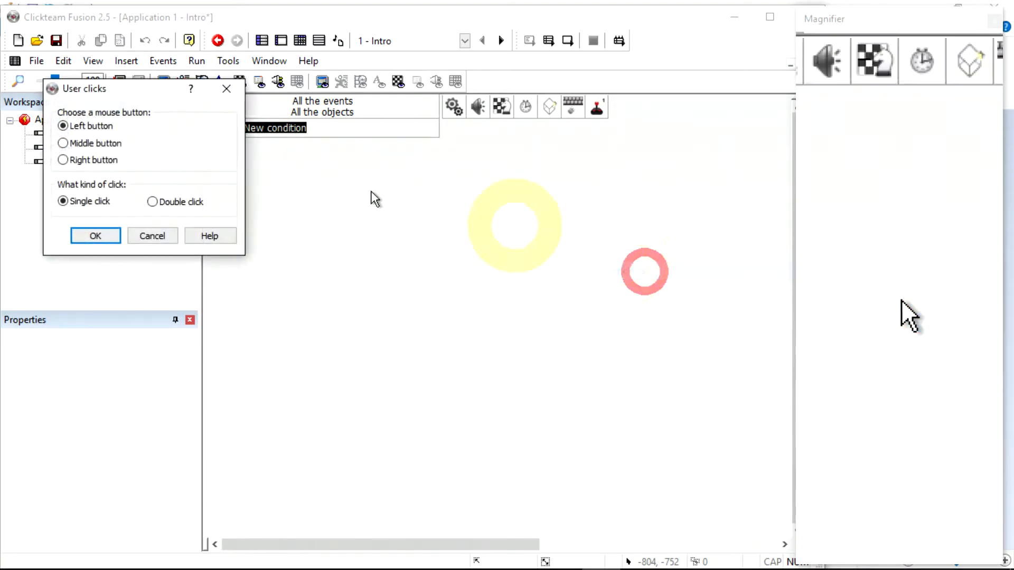
pyautogui.click(98, 236)
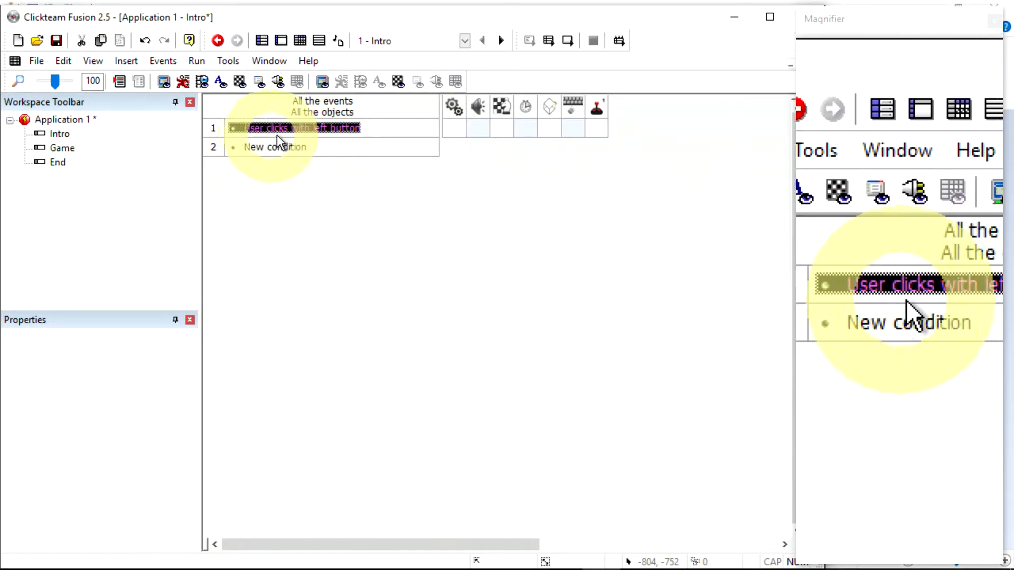
pyautogui.click(501, 134)
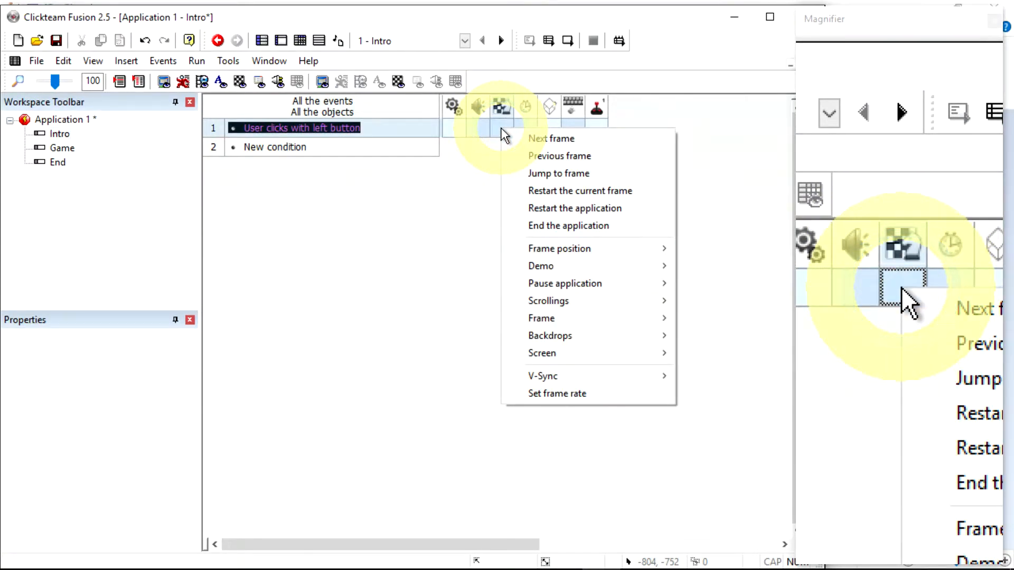
pyautogui.click(551, 141)
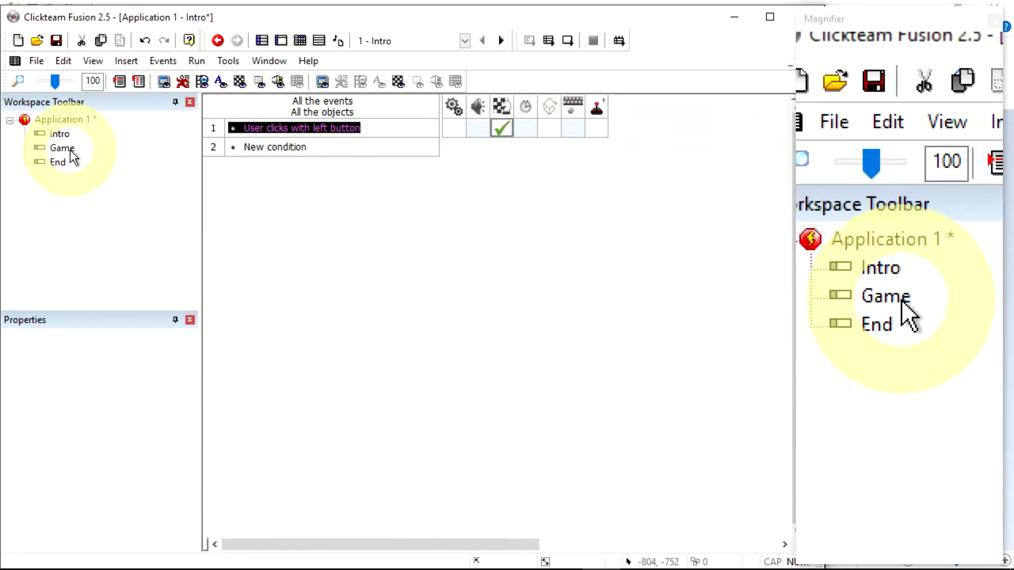
# Step: Add an event to the Game frame with a single left-button User clicks condition and the Next frame action
pyautogui.doubleClick(71, 150)
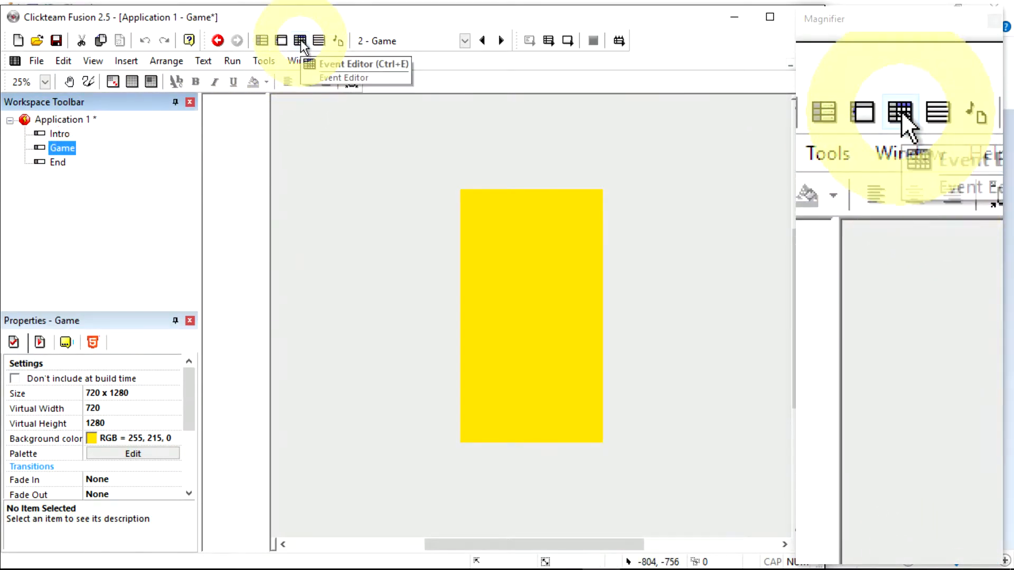
pyautogui.click(300, 41)
pyautogui.rightClick(63, 148)
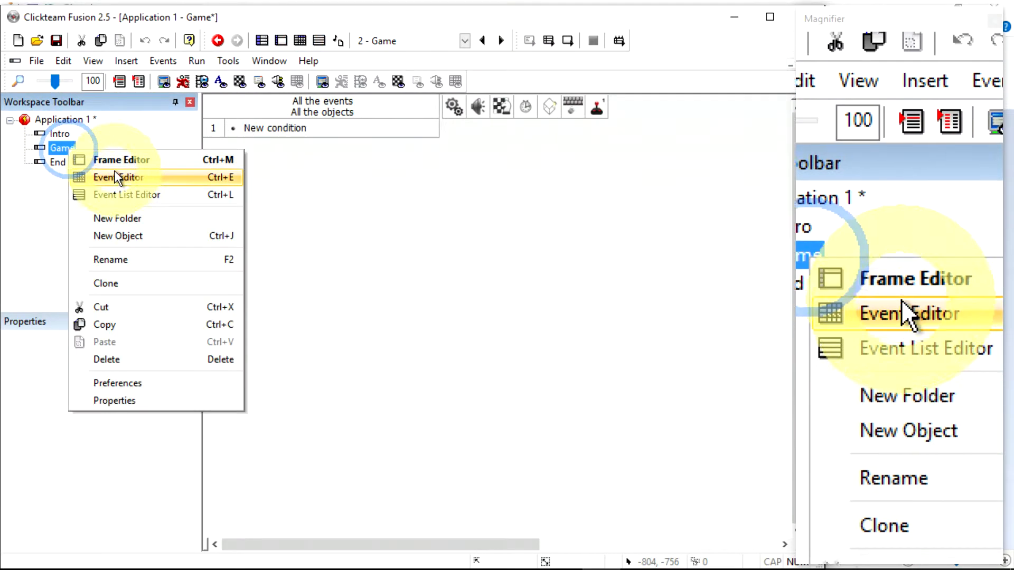
pyautogui.click(116, 177)
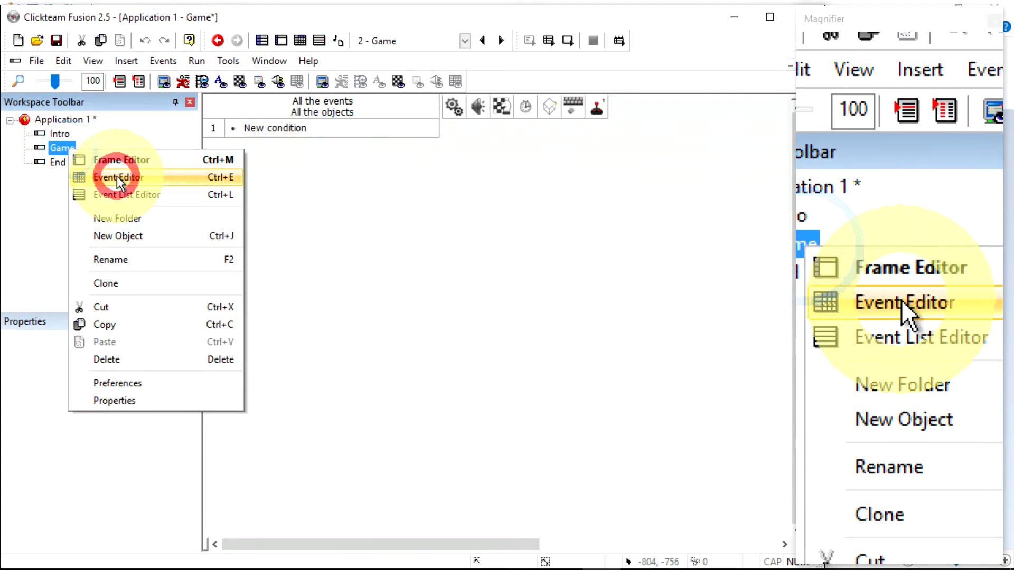
pyautogui.doubleClick(278, 132)
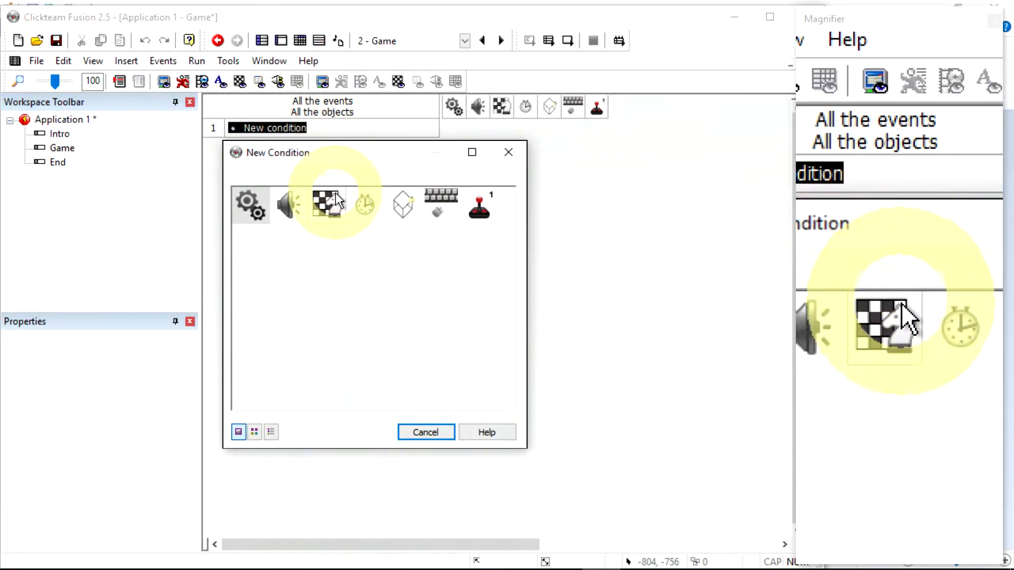
pyautogui.click(435, 205)
pyautogui.click(484, 232)
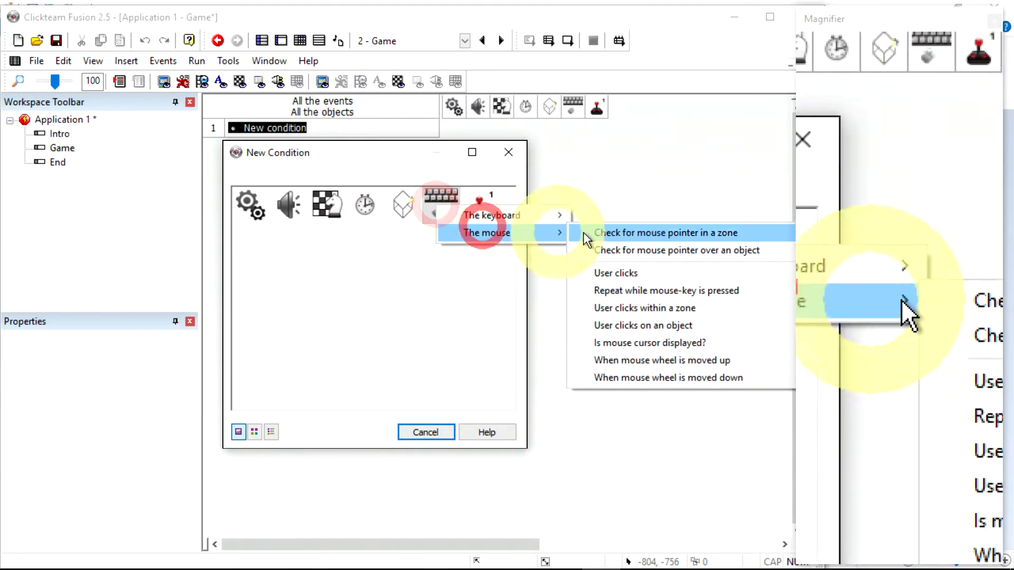
pyautogui.click(616, 272)
pyautogui.click(91, 234)
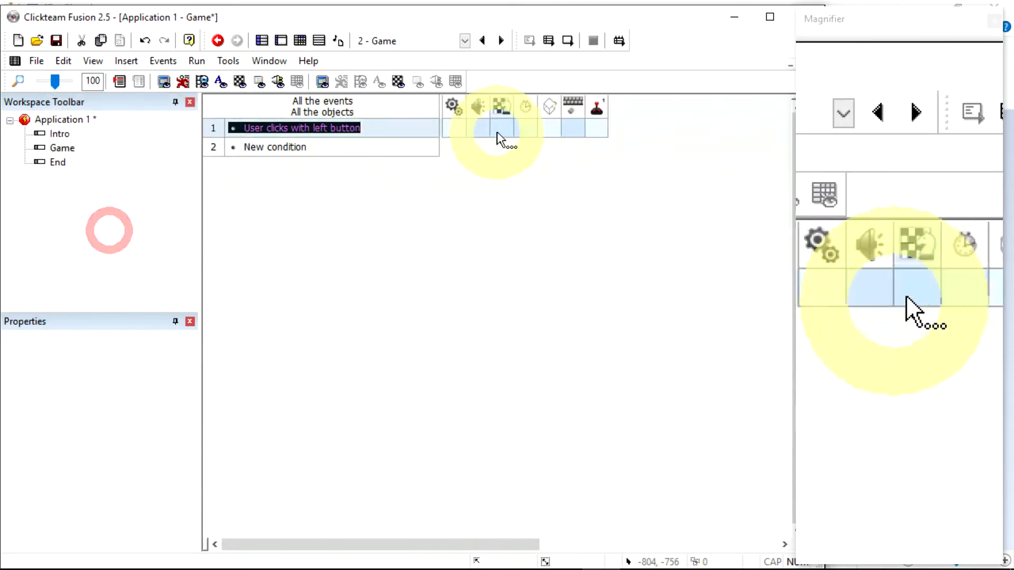
pyautogui.rightClick(501, 132)
pyautogui.click(516, 138)
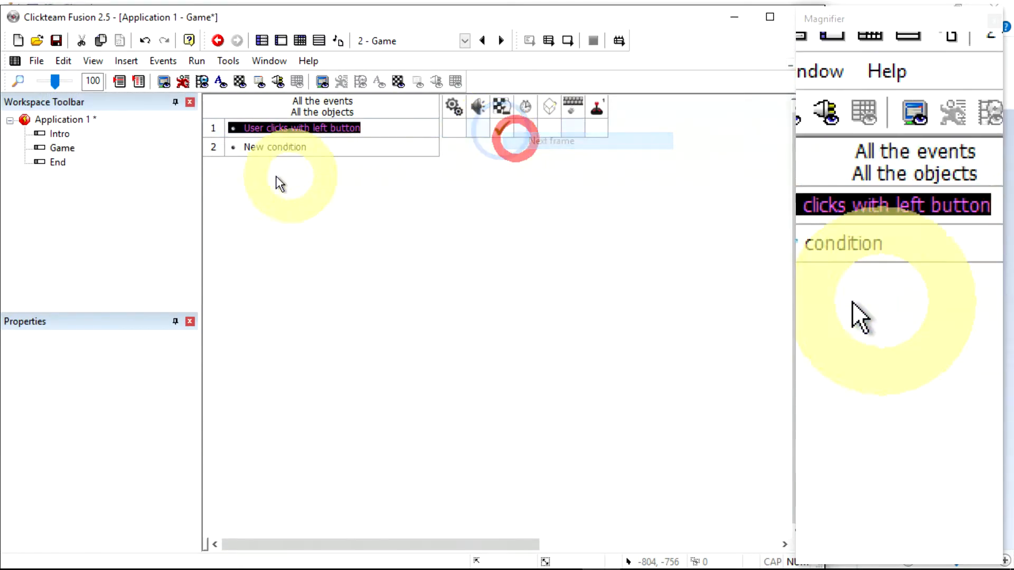
# Step: Add an event to the End frame that jumps to the Intro frame when the user single-clicks with the left button
pyautogui.doubleClick(60, 162)
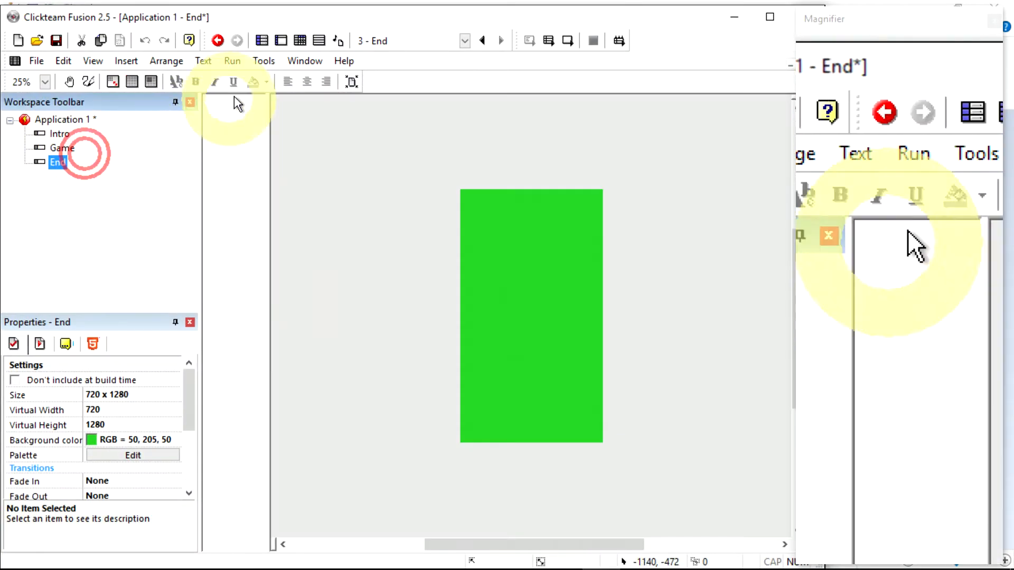
pyautogui.click(298, 40)
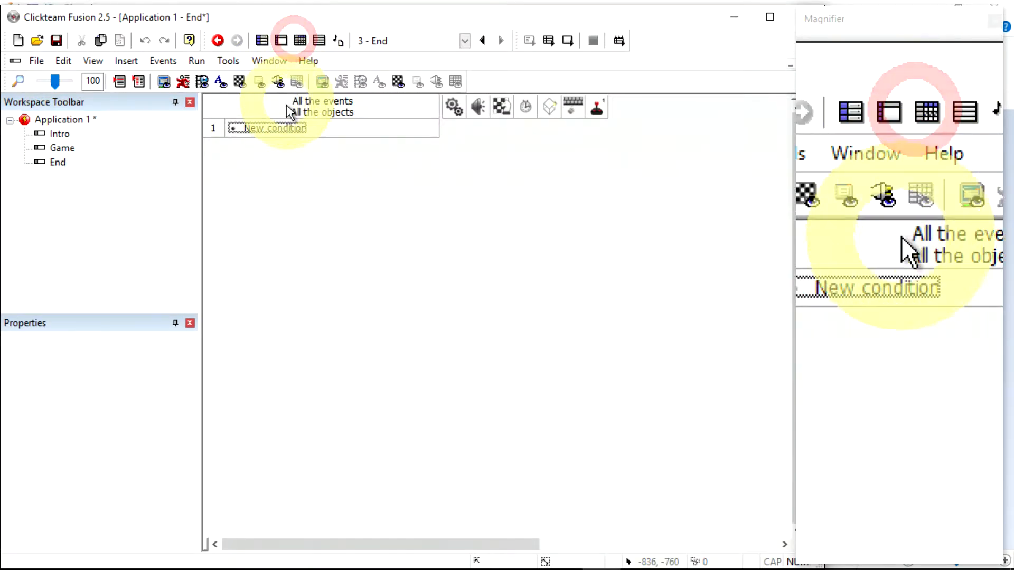
pyautogui.doubleClick(281, 132)
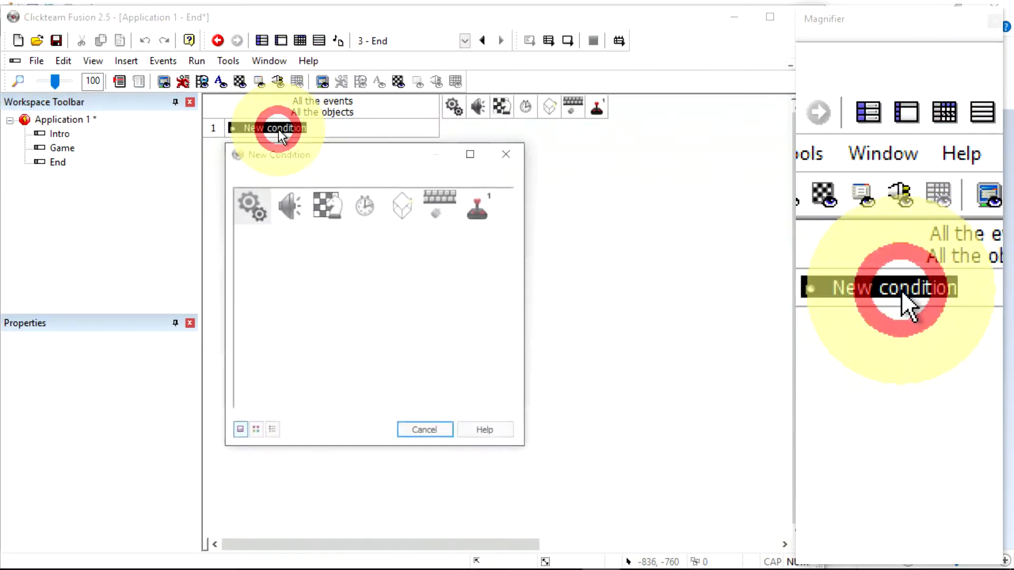
pyautogui.click(439, 198)
pyautogui.moveTo(549, 228)
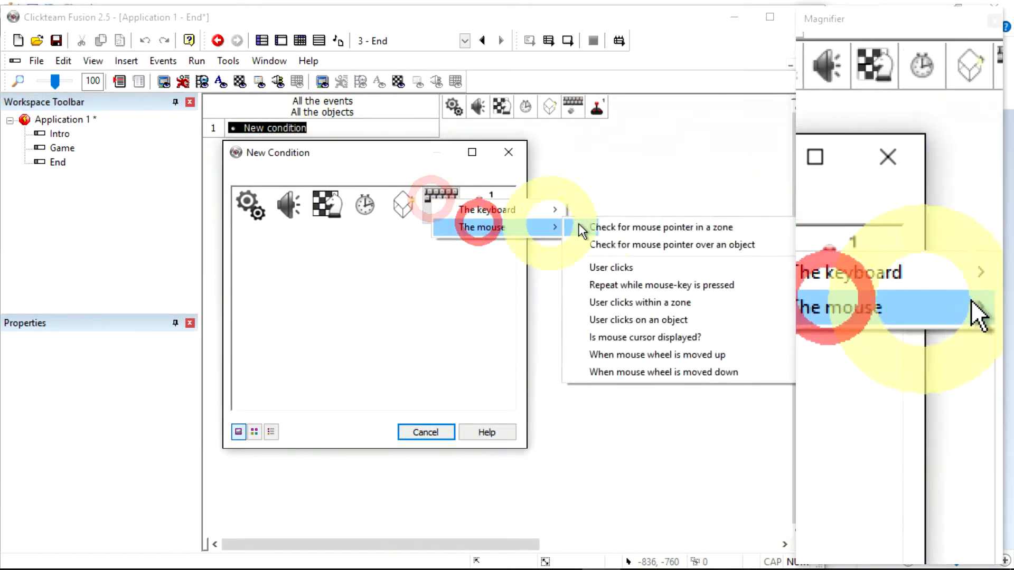
pyautogui.click(611, 267)
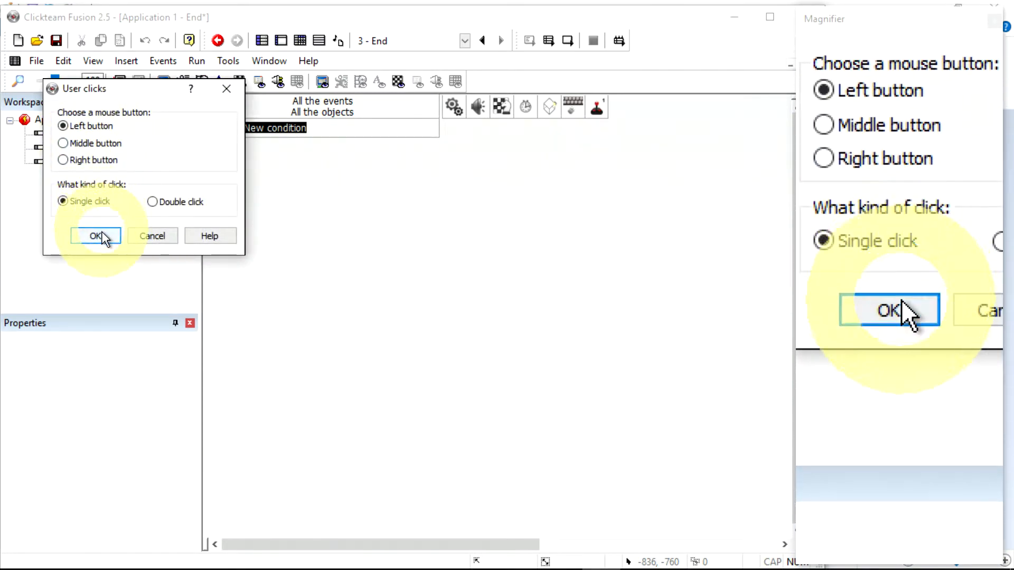
pyautogui.click(101, 235)
pyautogui.click(499, 128)
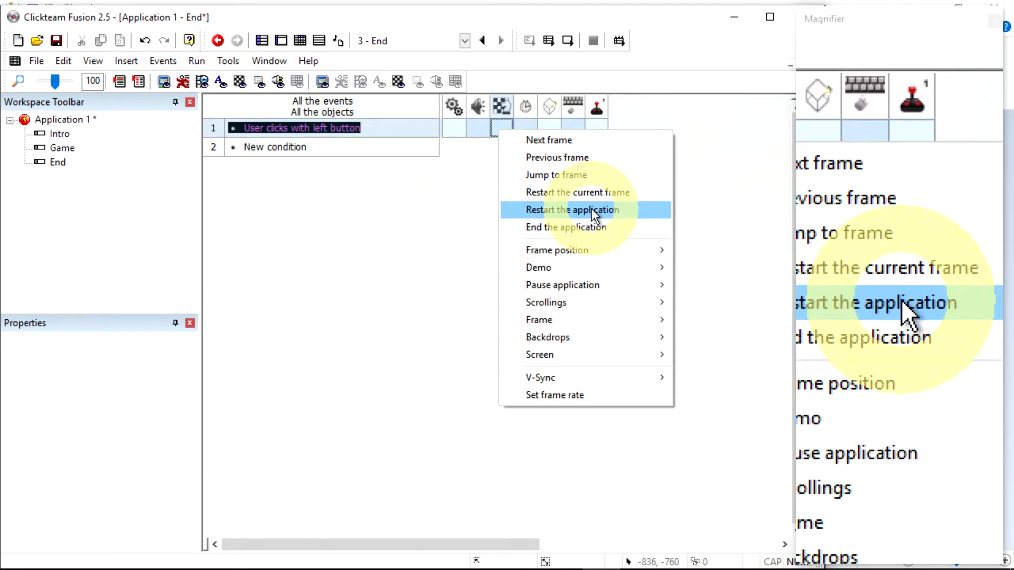
pyautogui.click(590, 176)
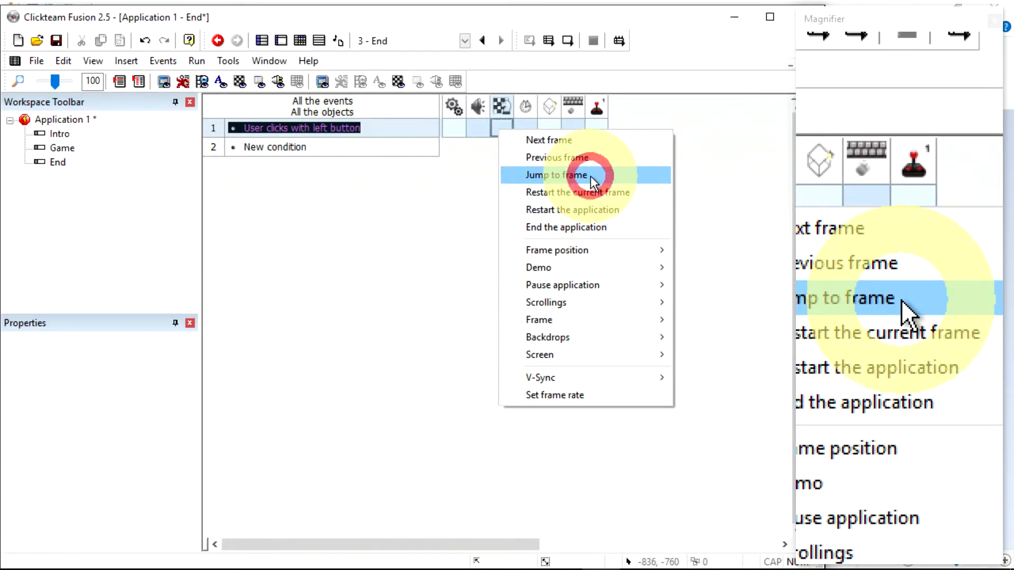
pyautogui.doubleClick(91, 118)
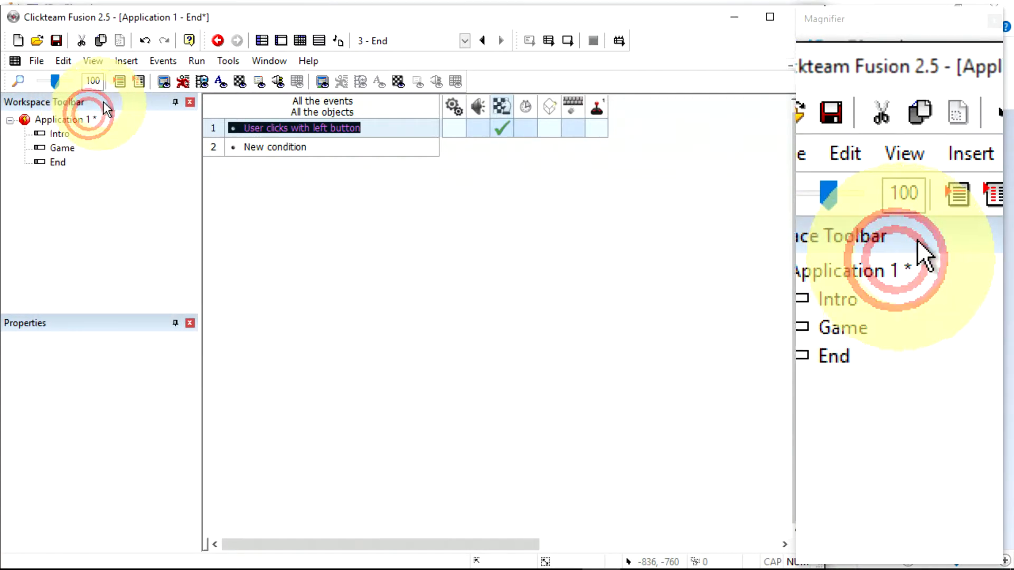
# Step: Run the application and test the left-click transitions through the Intro, Game and End frames
pyautogui.click(198, 61)
pyautogui.click(225, 98)
pyautogui.click(438, 209)
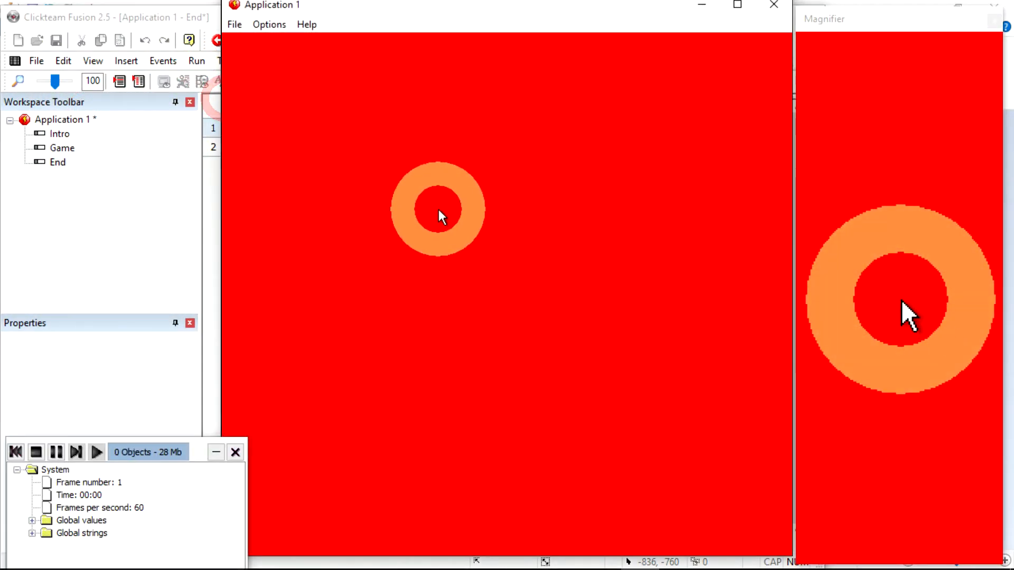
pyautogui.click(433, 200)
pyautogui.click(433, 199)
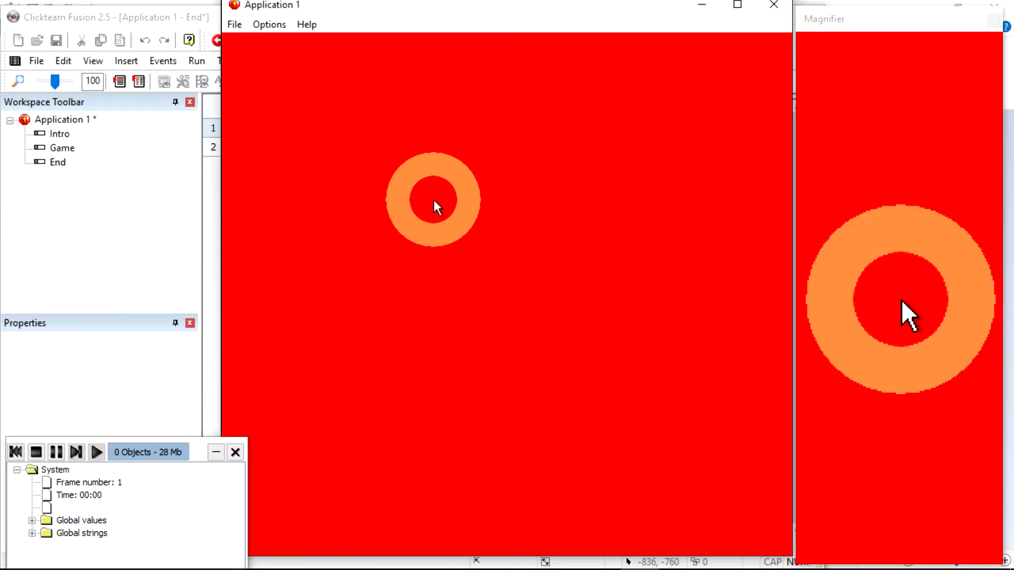
# Step: Keep testing the left-click transitions through the Intro, Game and End frames, including clicks at different spots, and close the running application
pyautogui.click(433, 199)
pyautogui.click(434, 199)
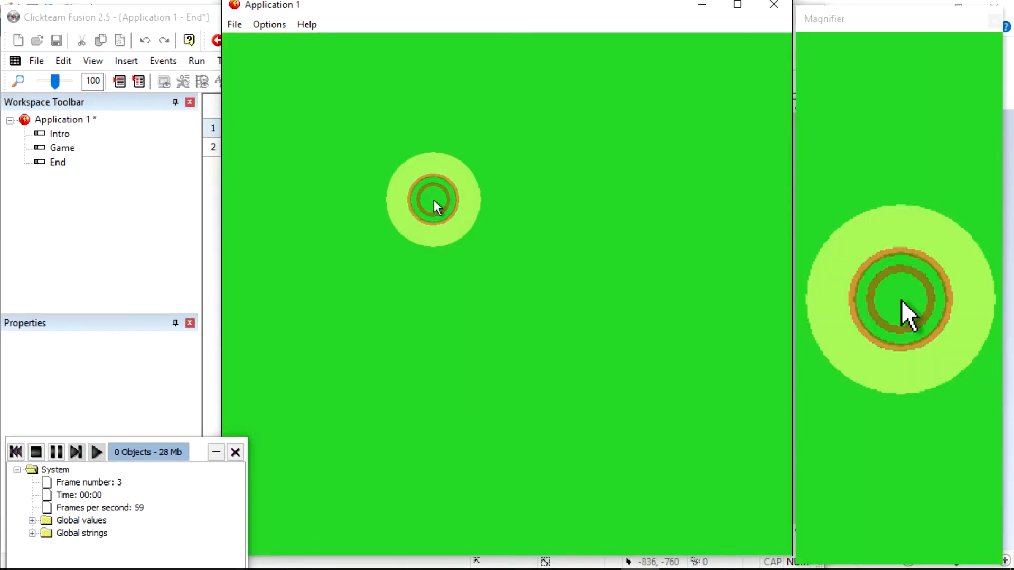
pyautogui.click(433, 200)
pyautogui.click(433, 199)
pyautogui.click(433, 200)
pyautogui.click(433, 200)
pyautogui.click(434, 199)
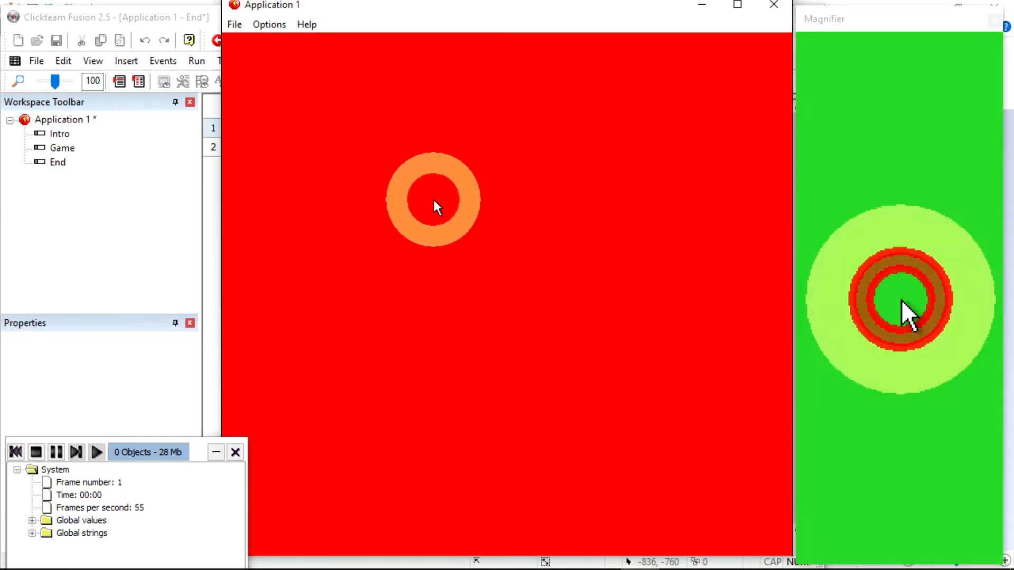
pyautogui.click(433, 199)
pyautogui.click(433, 200)
pyautogui.click(433, 199)
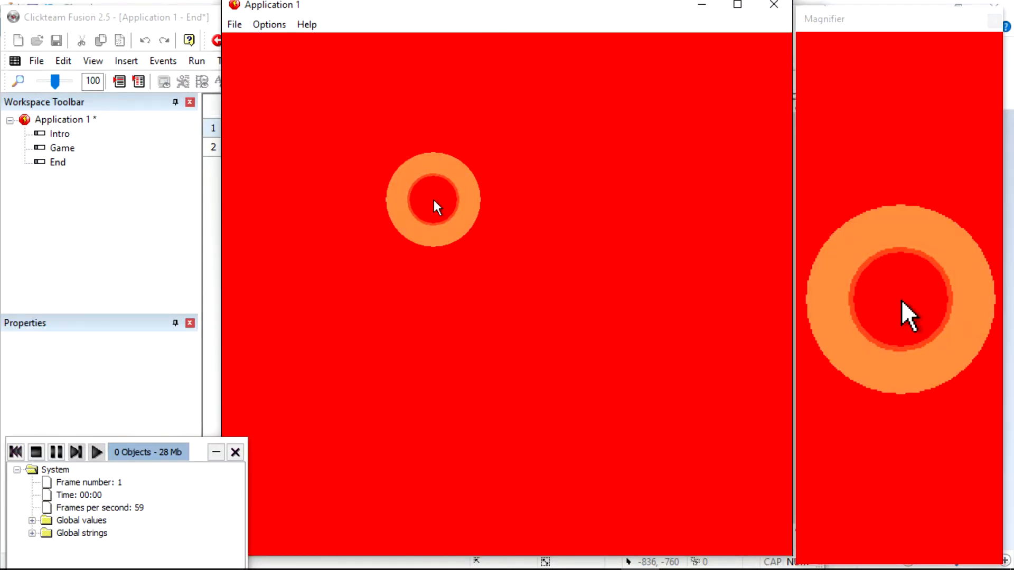
pyautogui.click(433, 200)
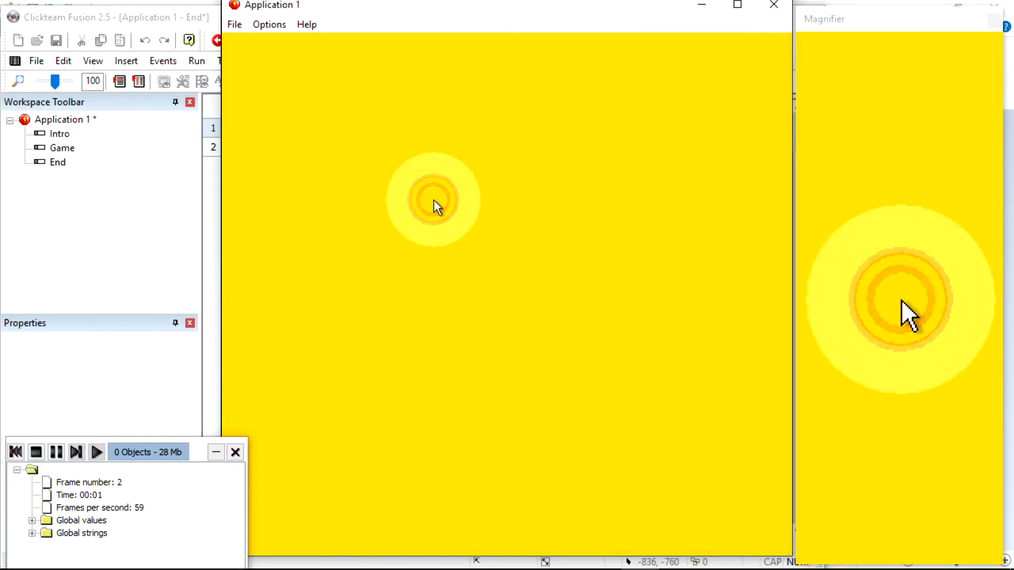
pyautogui.click(433, 200)
pyautogui.click(433, 200)
pyautogui.click(434, 200)
pyautogui.click(433, 200)
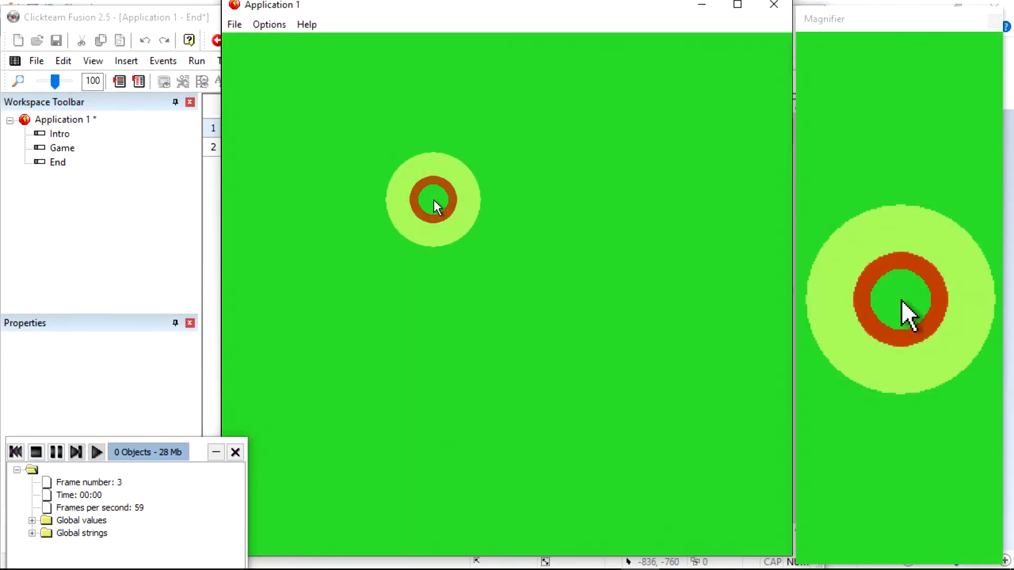
pyautogui.click(433, 199)
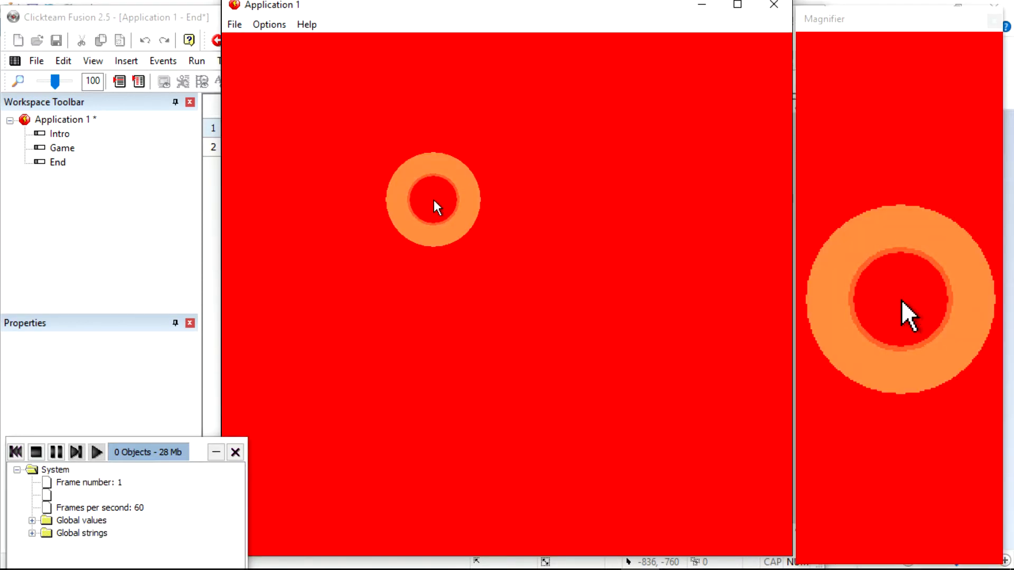
pyautogui.click(433, 200)
pyautogui.click(433, 199)
pyautogui.click(433, 200)
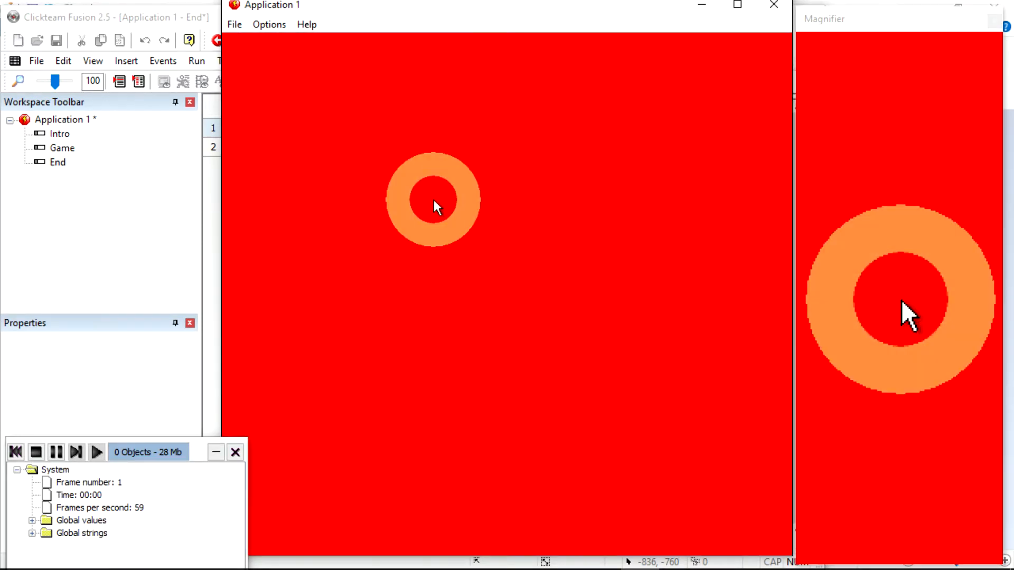
pyautogui.click(433, 200)
pyautogui.click(433, 199)
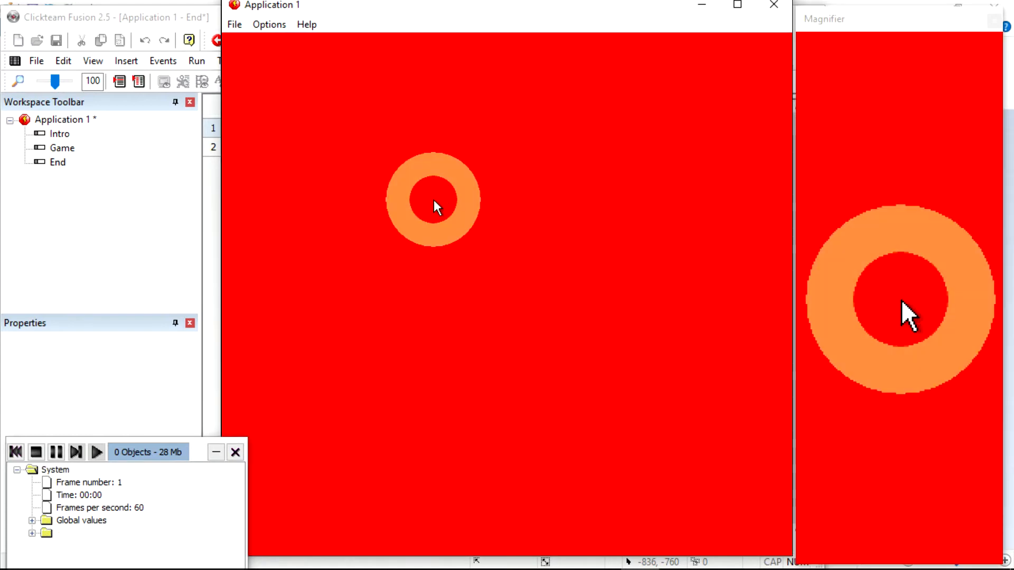
pyautogui.click(509, 140)
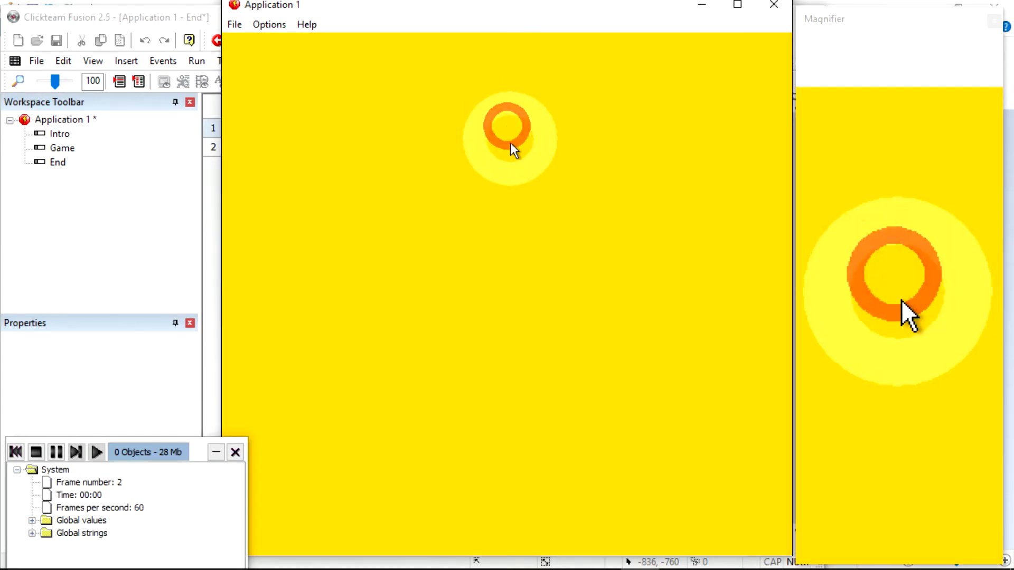
pyautogui.click(510, 144)
pyautogui.click(498, 152)
pyautogui.click(565, 248)
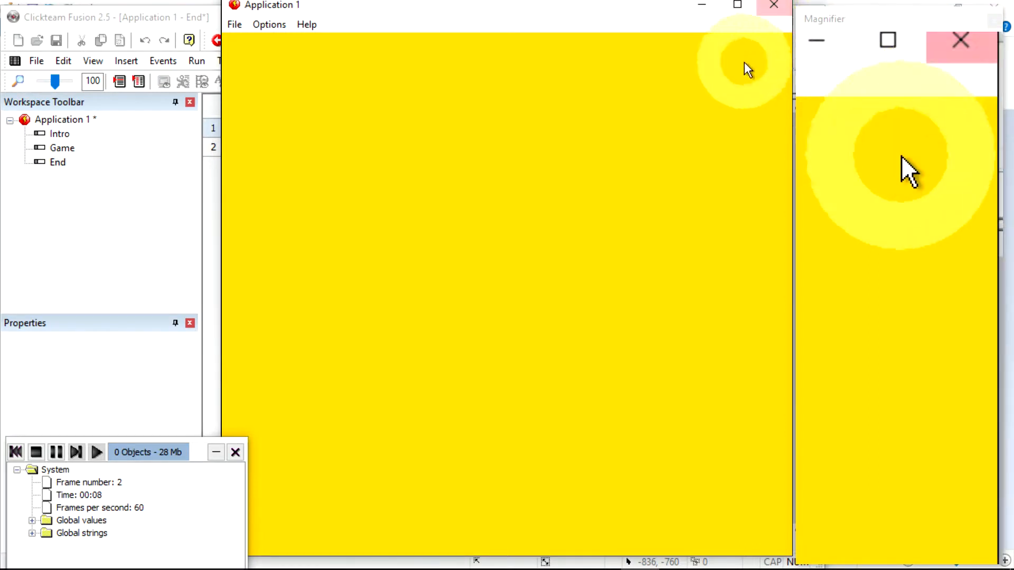
pyautogui.click(691, 126)
pyautogui.click(607, 151)
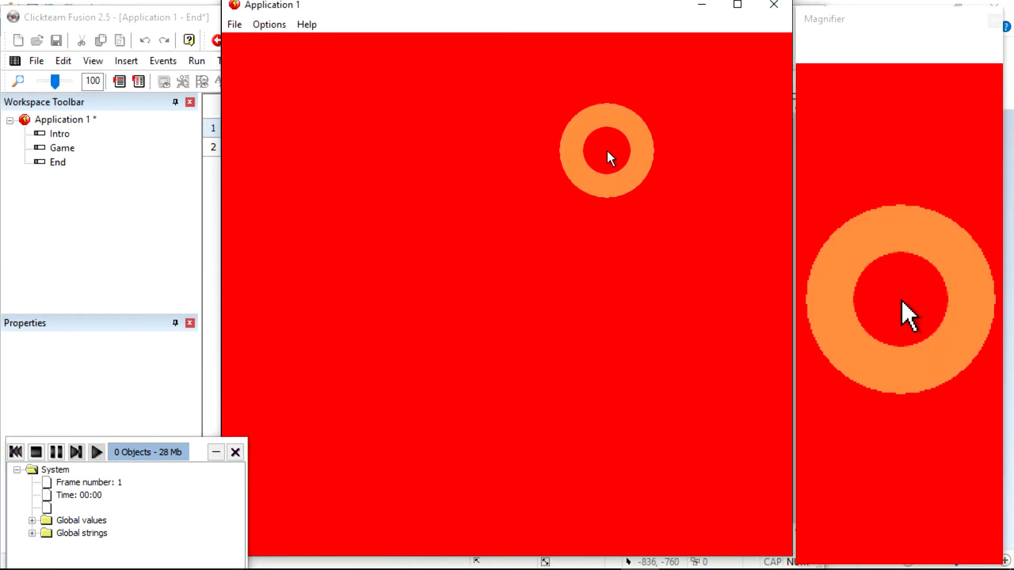
pyautogui.click(451, 108)
pyautogui.click(490, 122)
pyautogui.click(616, 186)
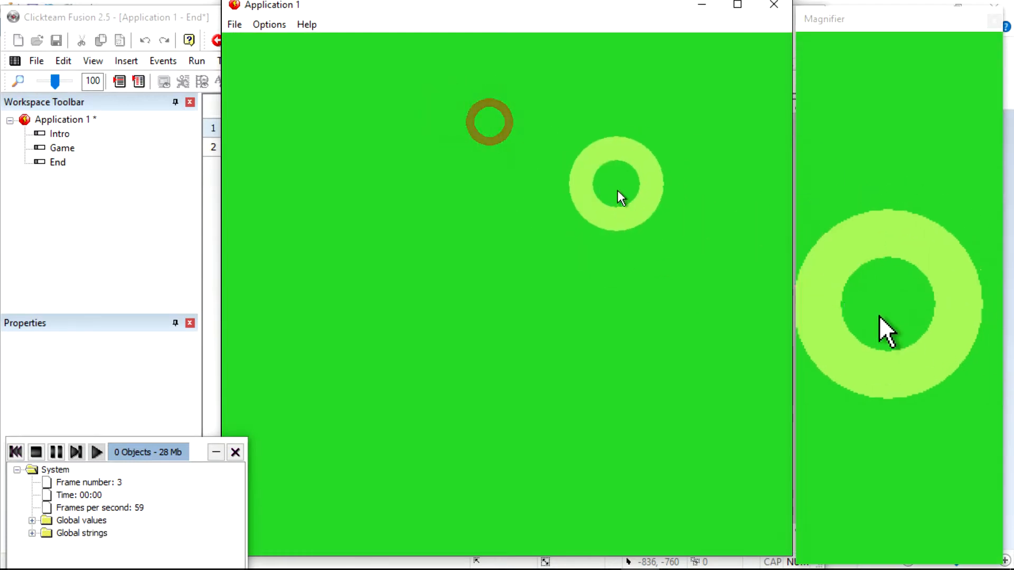
pyautogui.click(761, 33)
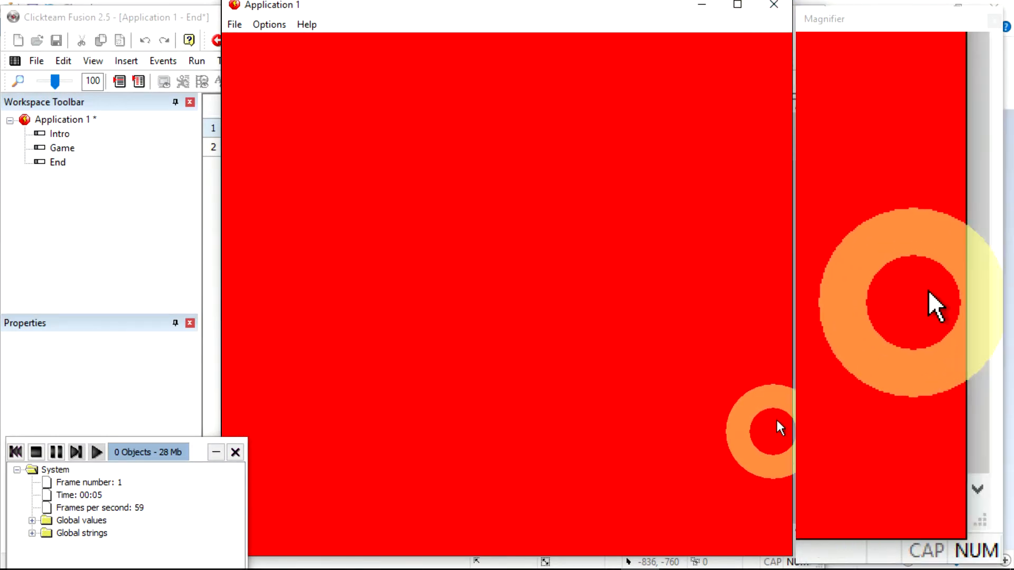
pyautogui.click(768, 7)
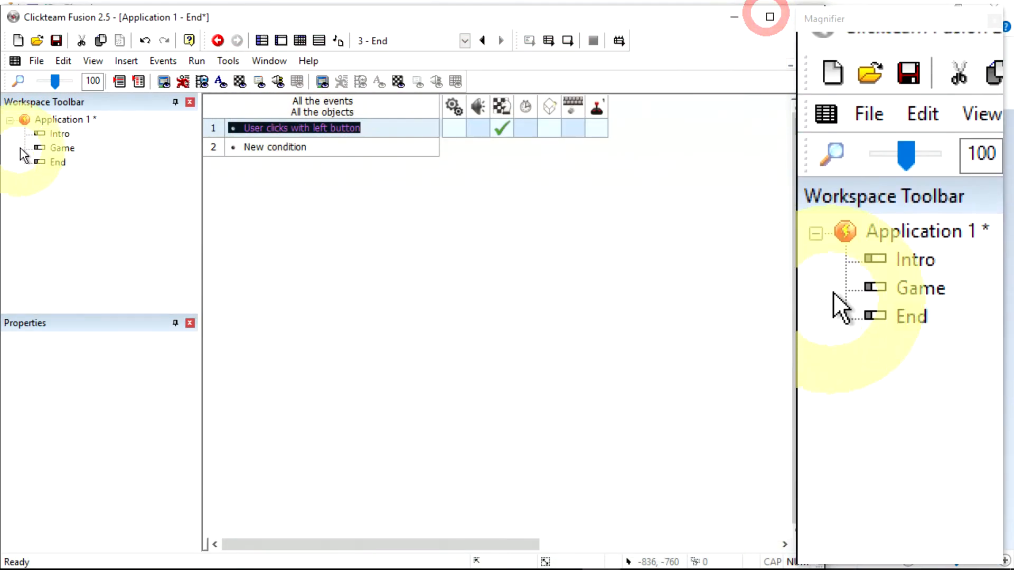
# Step: Insert an Active object in the Intro frame, stretch it to about 252 x 1164 and centre it on the red background
pyautogui.doubleClick(53, 133)
pyautogui.doubleClick(403, 267)
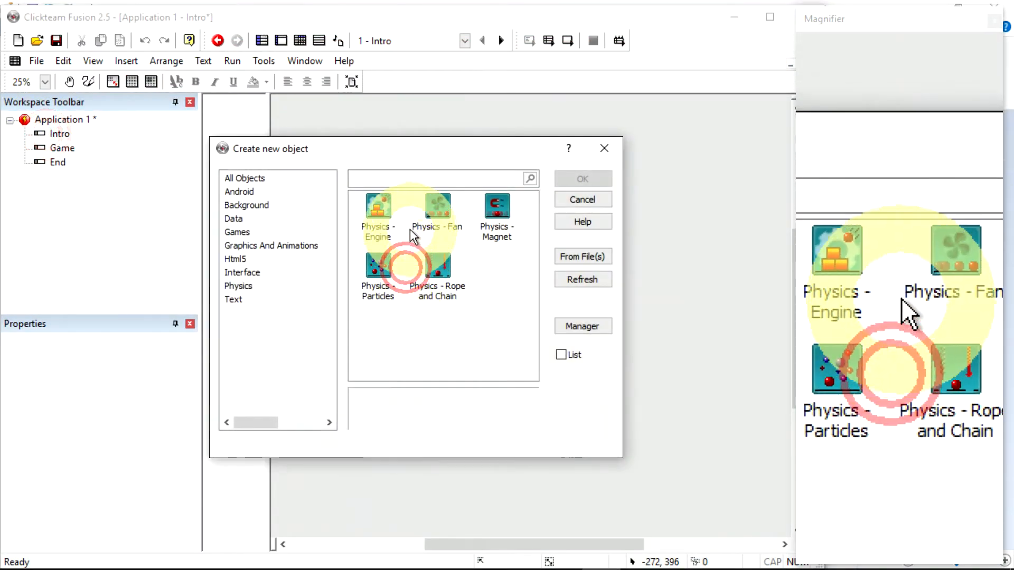
pyautogui.click(237, 178)
pyautogui.doubleClick(370, 207)
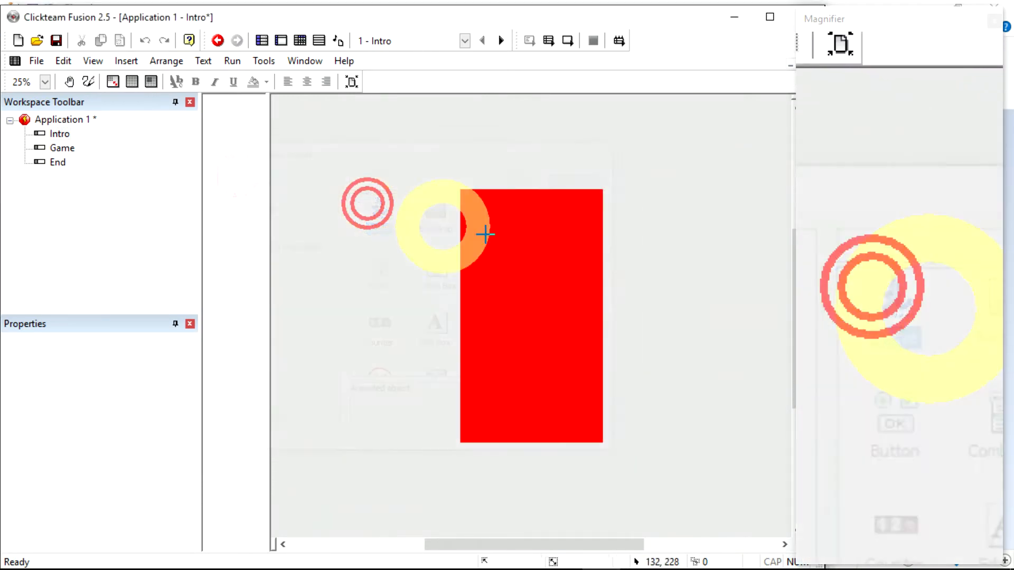
pyautogui.click(523, 220)
pyautogui.moveTo(524, 227); pyautogui.dragTo(518, 448)
pyautogui.moveTo(532, 331); pyautogui.dragTo(577, 337)
pyautogui.moveTo(552, 332); pyautogui.dragTo(537, 314)
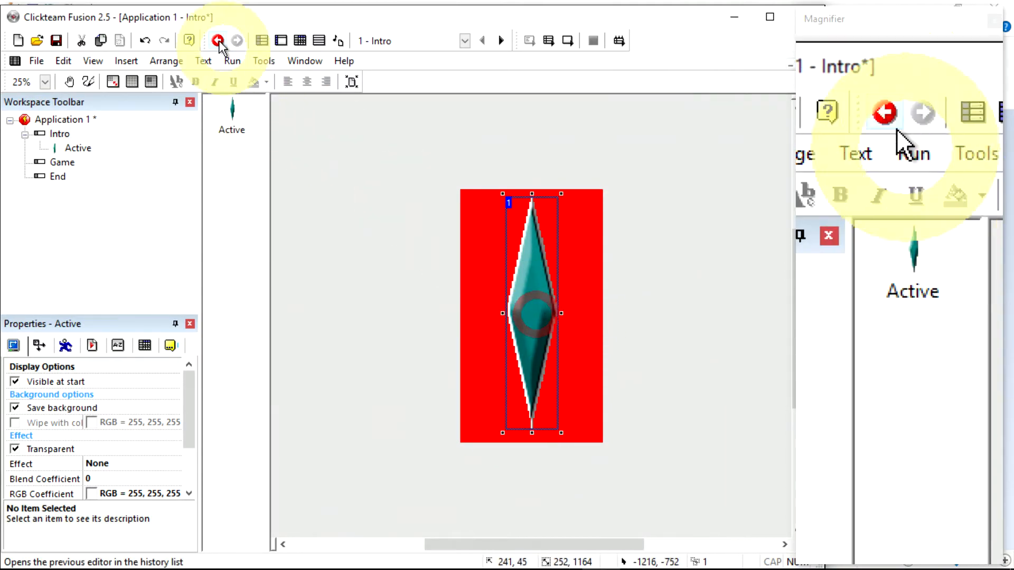
# Step: Run the application to check how the stretched Active object displays in the window, and close it
pyautogui.click(233, 60)
pyautogui.click(259, 98)
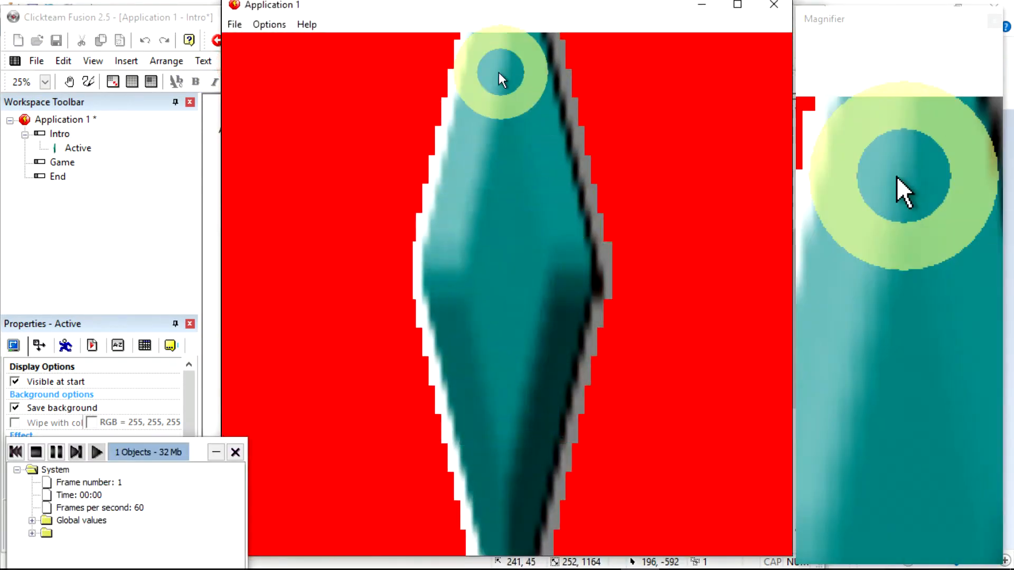
pyautogui.click(771, 8)
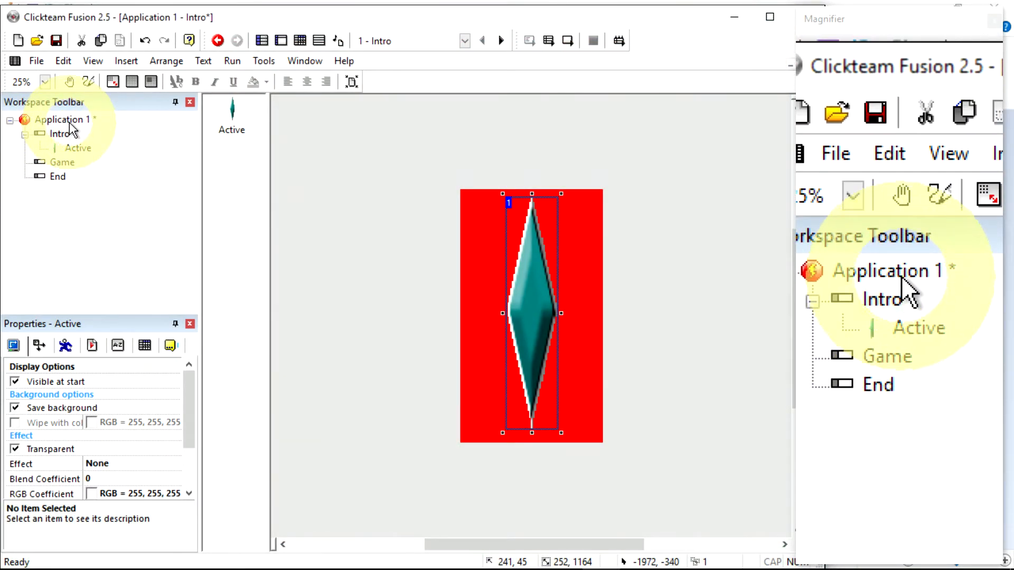
# Step: Enable the application's window option Resize display to fill window size
pyautogui.click(68, 120)
pyautogui.click(39, 346)
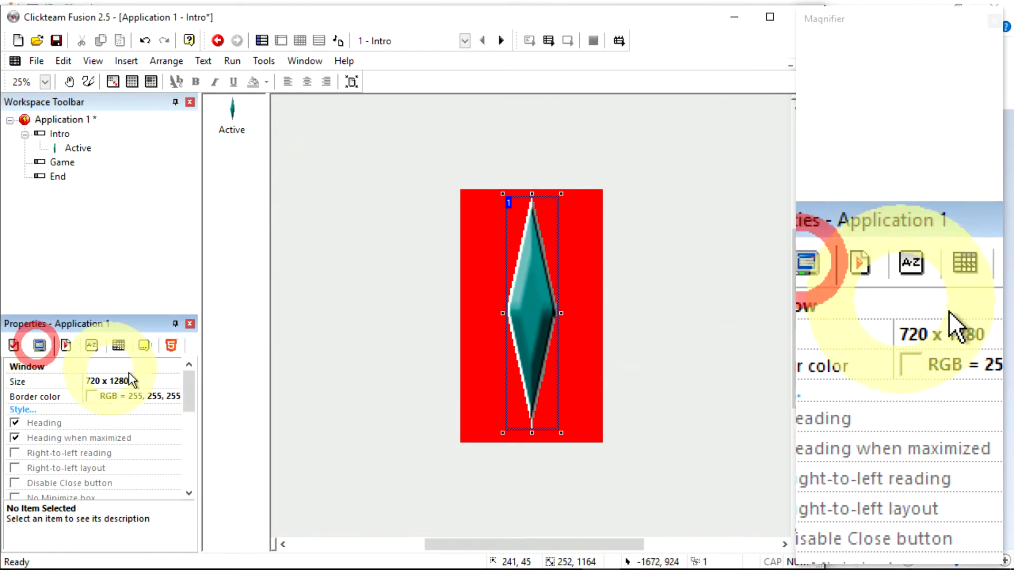
pyautogui.moveTo(190, 390); pyautogui.dragTo(190, 475)
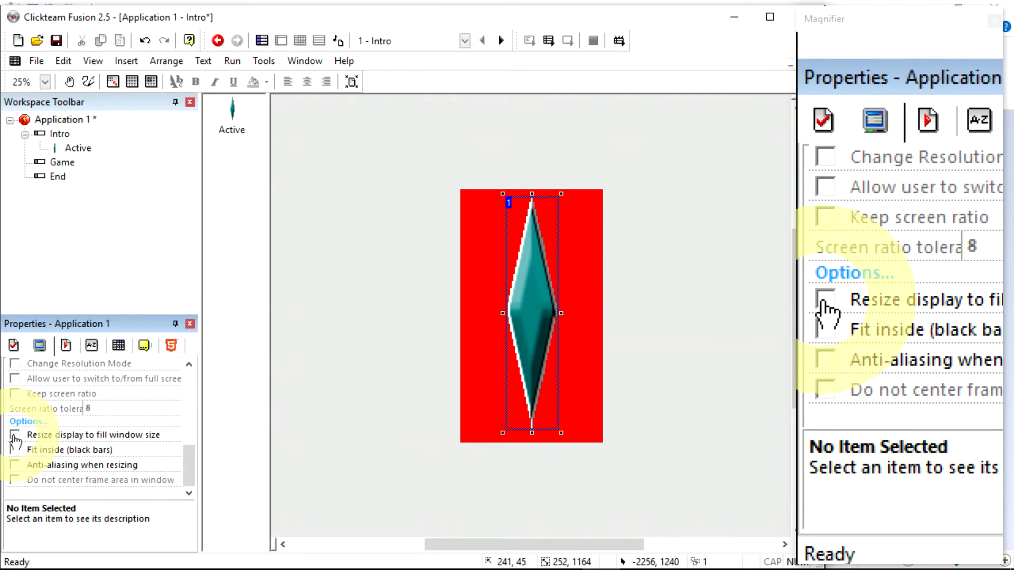
pyautogui.click(15, 436)
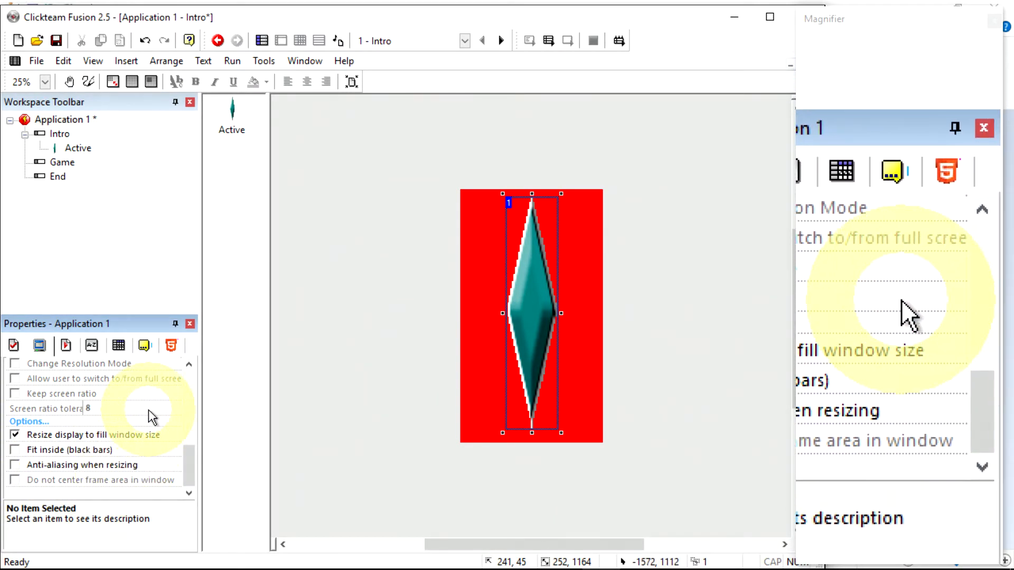
# Step: Run the application and resize its window to wide and narrow portrait proportions to check how the display scales
pyautogui.click(232, 61)
pyautogui.click(250, 100)
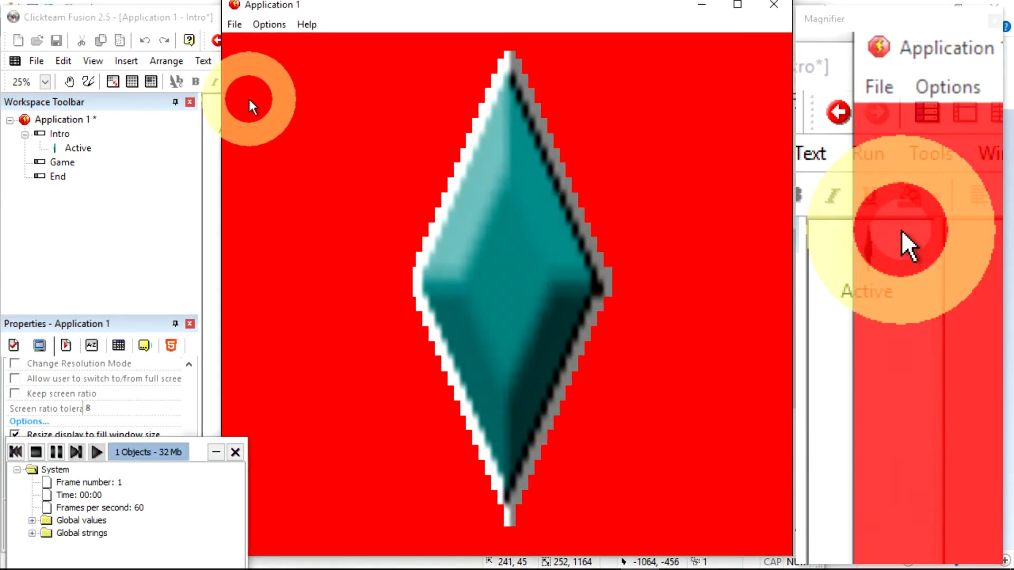
pyautogui.moveTo(223, 4); pyautogui.dragTo(428, 113)
pyautogui.moveTo(650, 21); pyautogui.dragTo(543, 44)
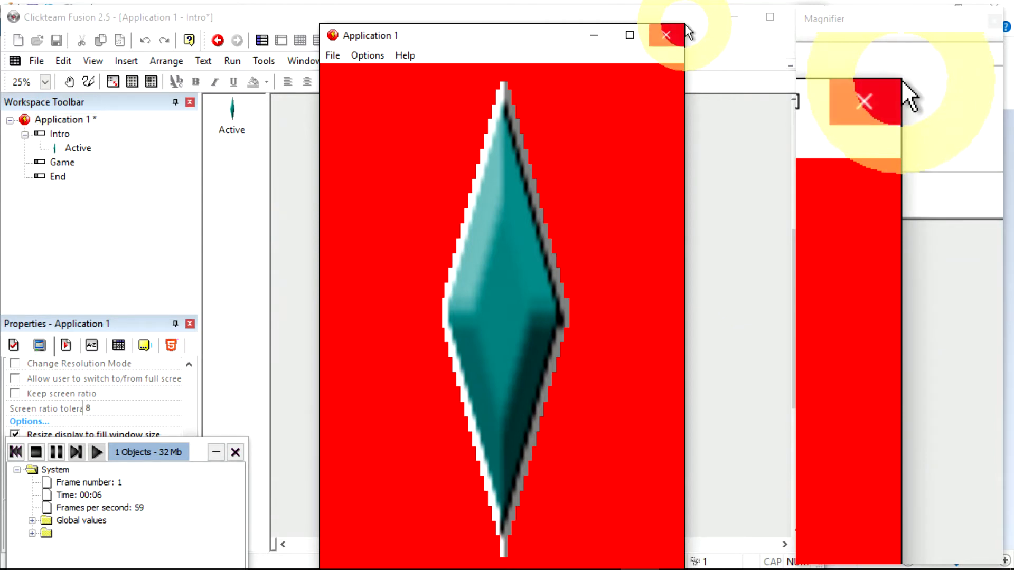
pyautogui.moveTo(321, 24); pyautogui.dragTo(170, 401)
pyautogui.moveTo(429, 418); pyautogui.dragTo(404, 23)
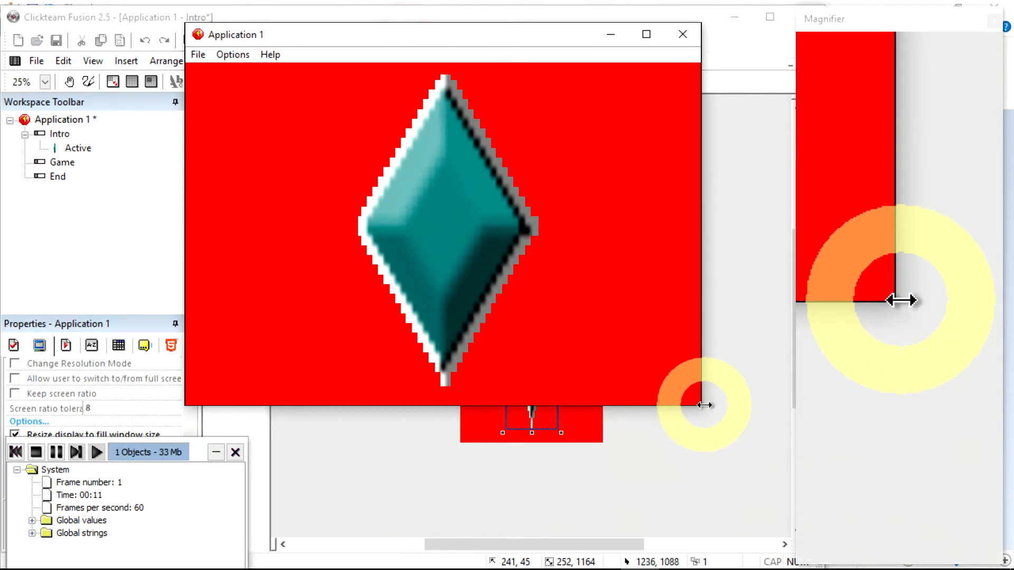
pyautogui.moveTo(703, 407); pyautogui.dragTo(451, 476)
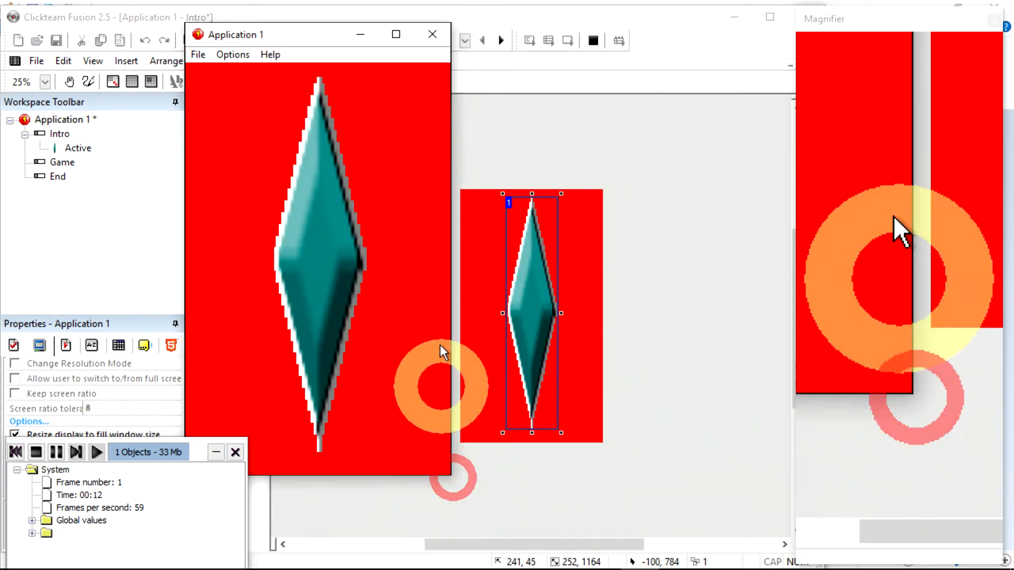
pyautogui.moveTo(305, 37); pyautogui.dragTo(421, 72)
# Step: Test the left-click frame transitions in the resized portrait window and close the running application
pyautogui.click(444, 182)
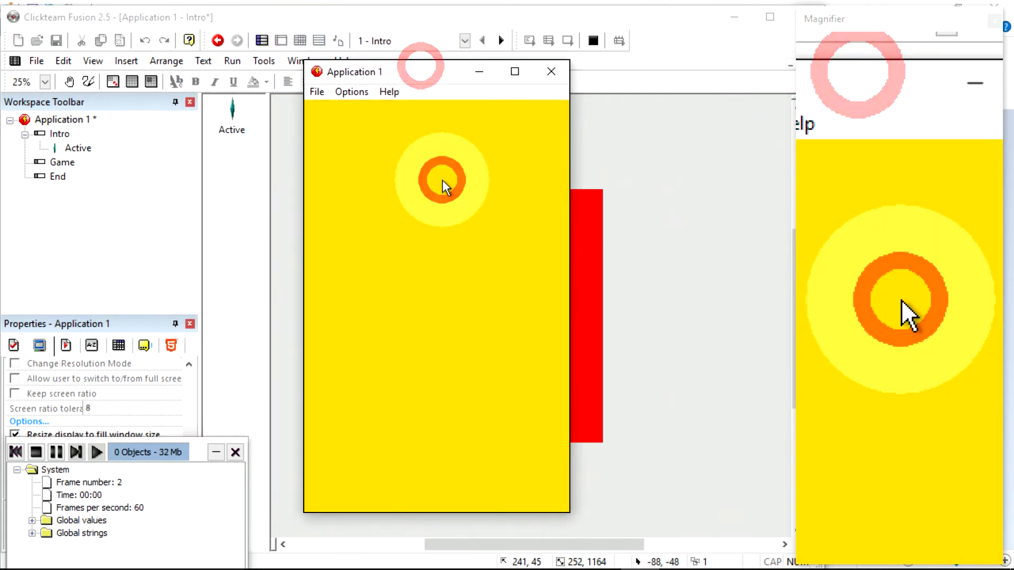
pyautogui.click(443, 181)
pyautogui.click(442, 180)
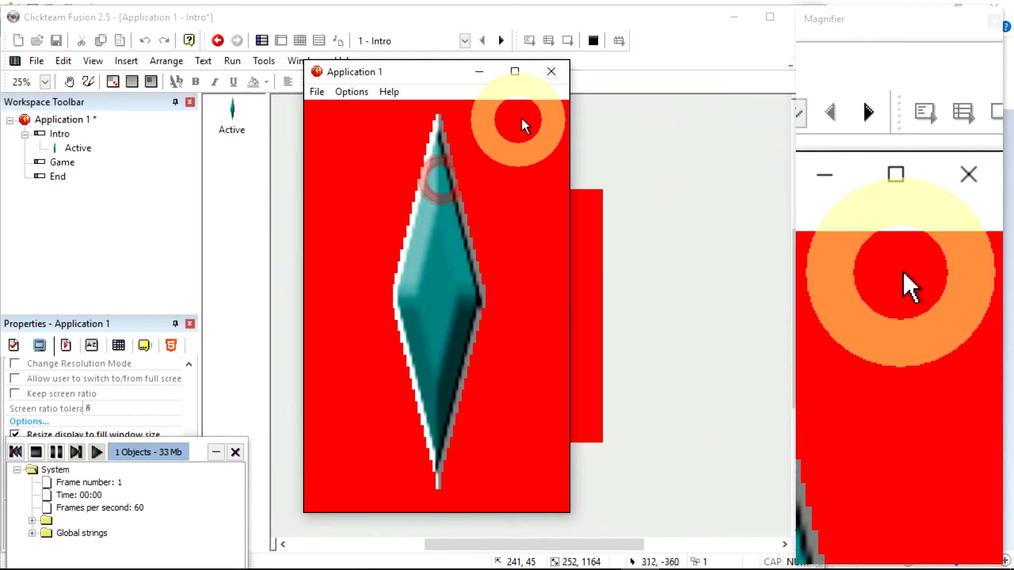
pyautogui.click(550, 72)
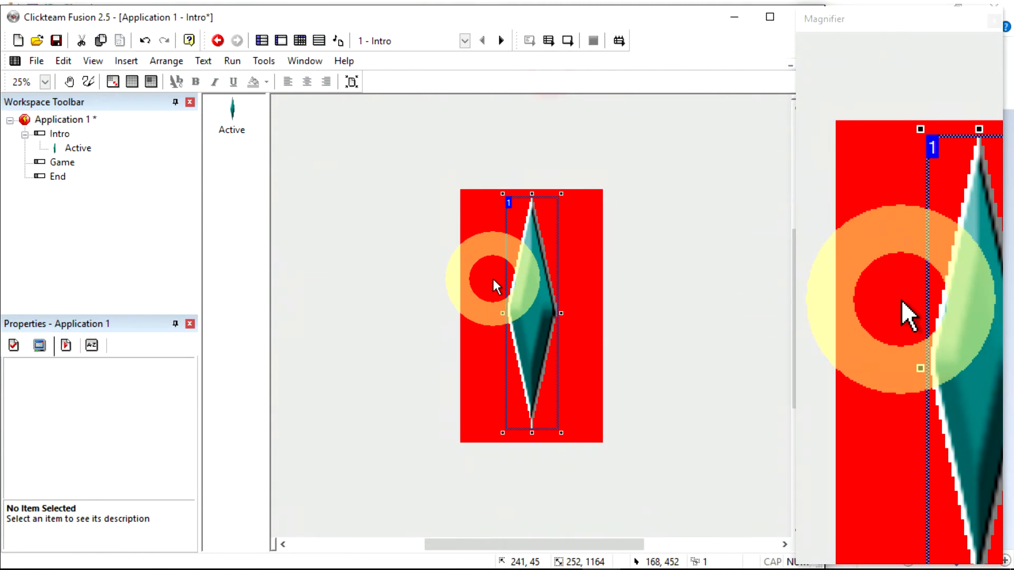
# Step: Delete the Active object from the Intro frame and rename the application One Click
pyautogui.press('Delete')
pyautogui.click(53, 119)
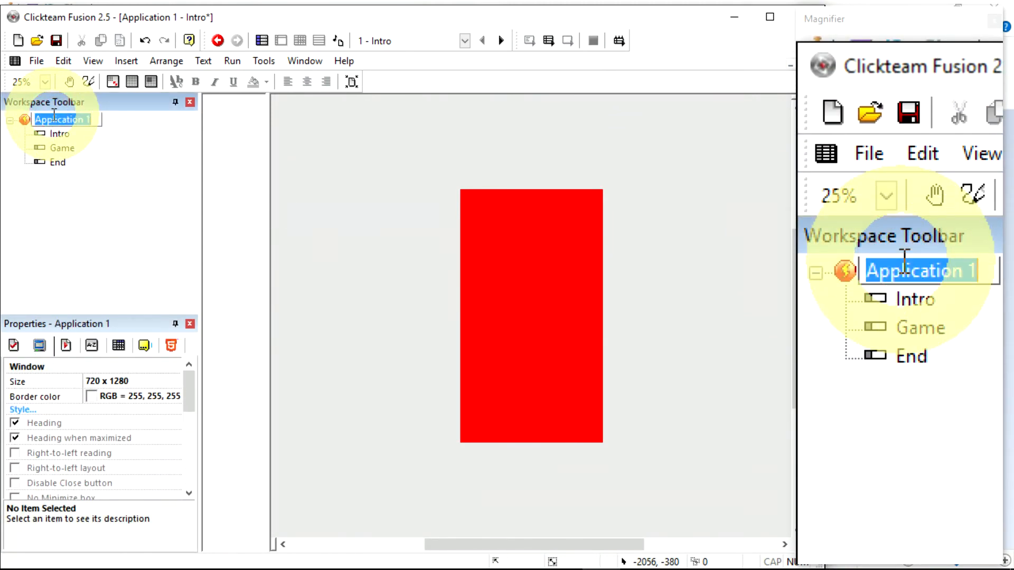
pyautogui.click(89, 123)
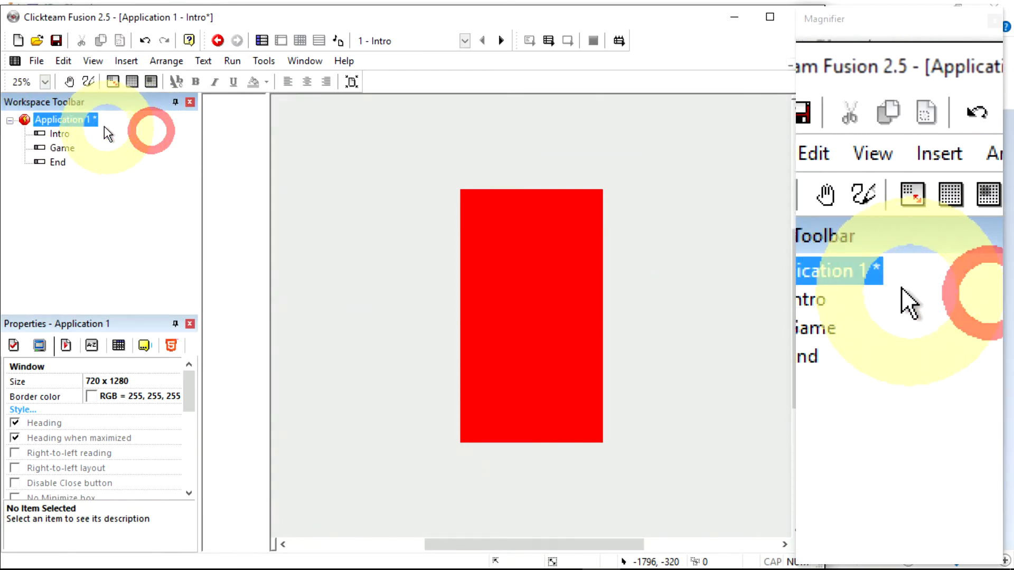
pyautogui.click(144, 345)
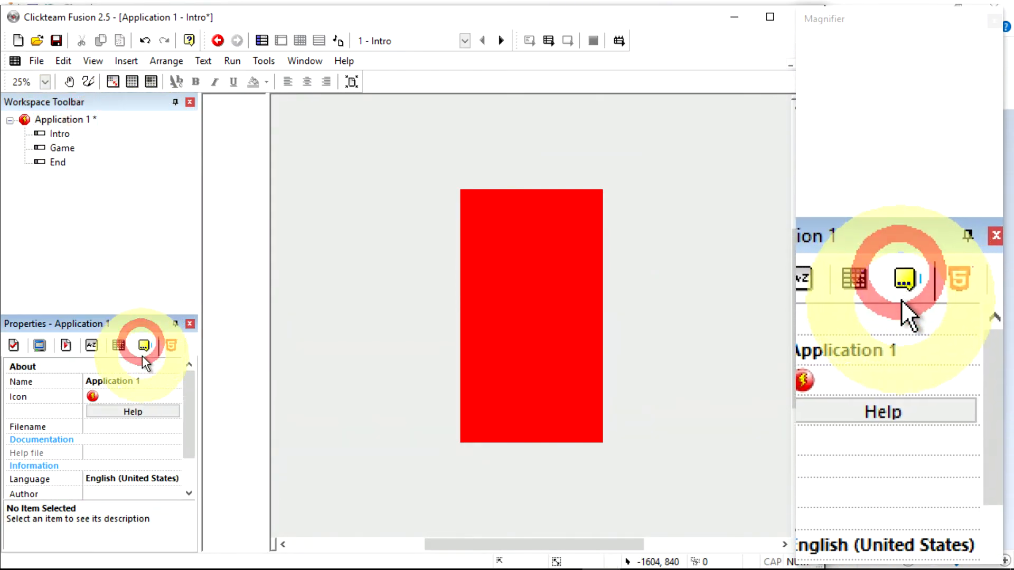
pyautogui.click(138, 380)
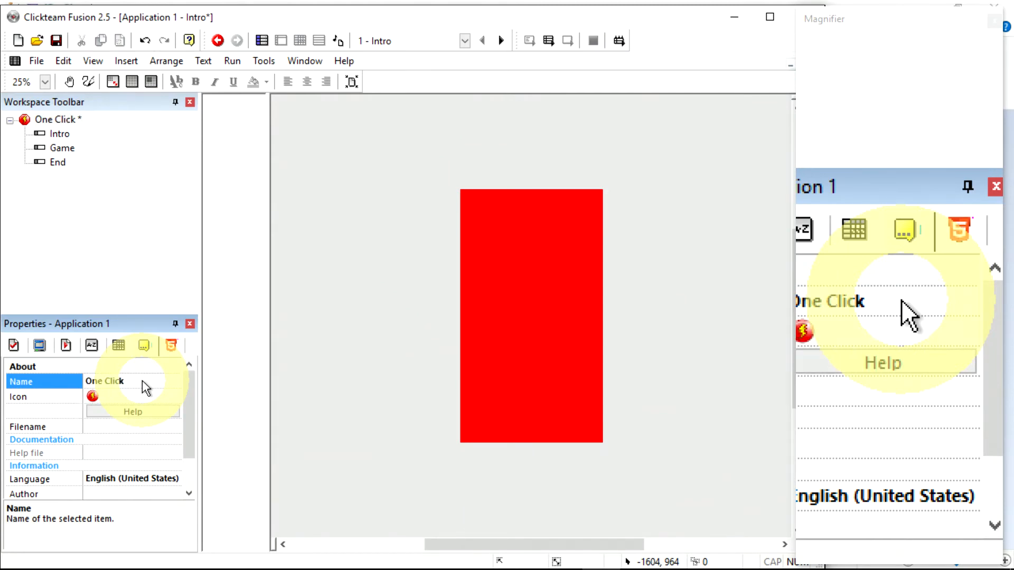
# Step: Save the application as oneclick.mfa in the spaceimpact folder, replacing the existing file
pyautogui.click(35, 60)
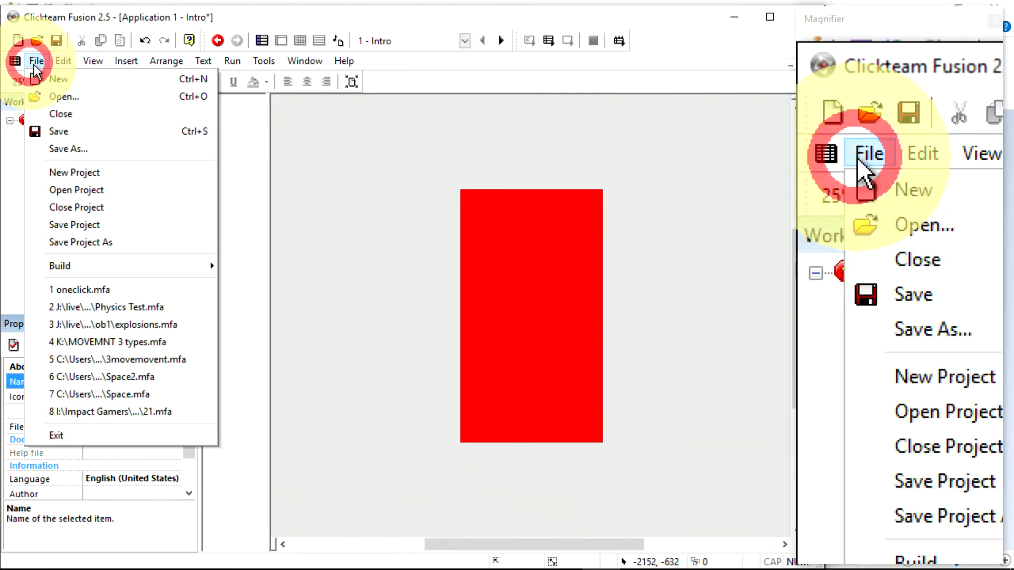
pyautogui.click(80, 152)
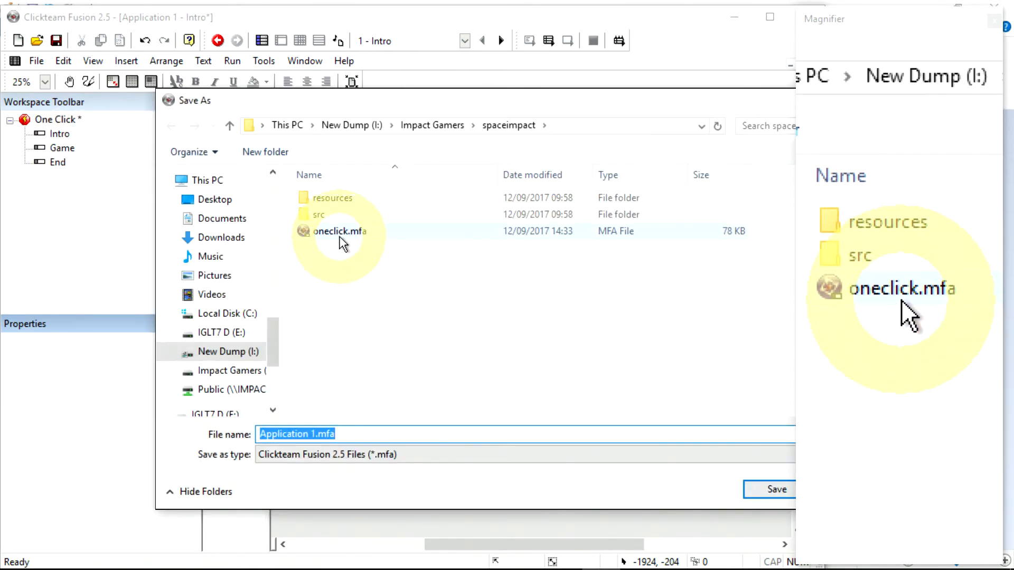
pyautogui.doubleClick(341, 233)
pyautogui.click(550, 296)
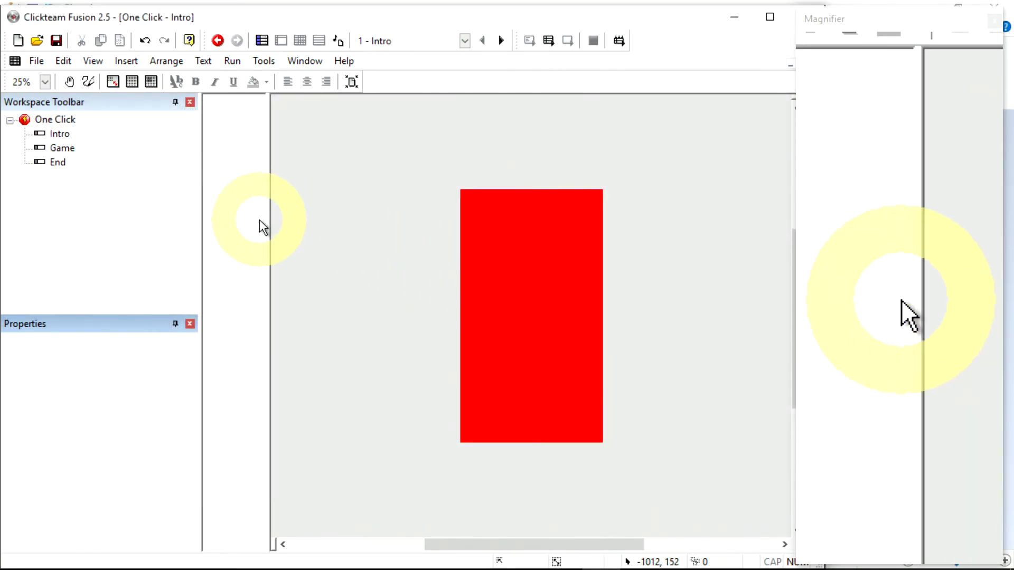
# Step: Switch to the ONE CLICK GAME 1/6 document in Google Docs
pyautogui.hotkey('alt', 'Tab')
pyautogui.hotkey('alt', 'Tab')
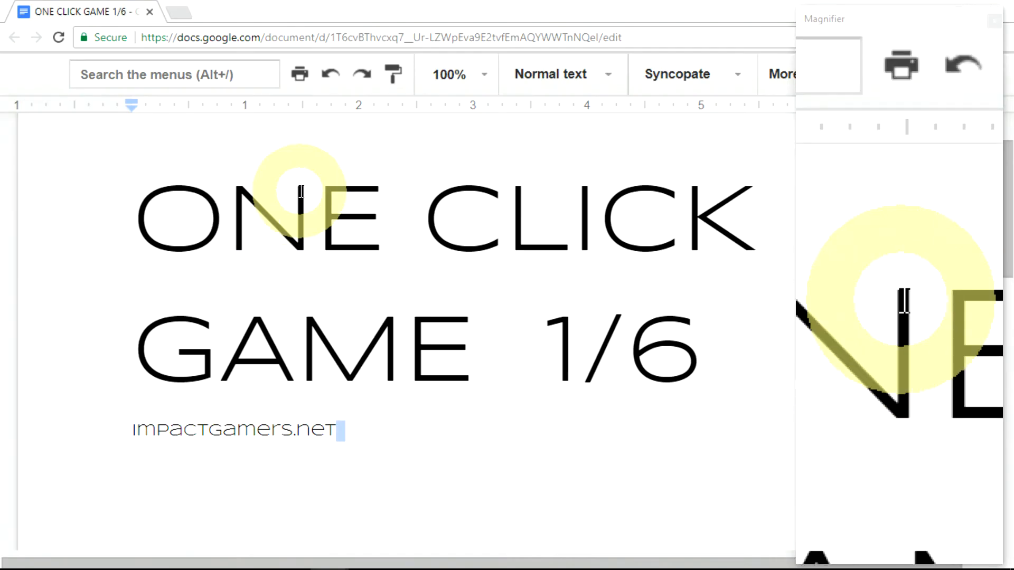